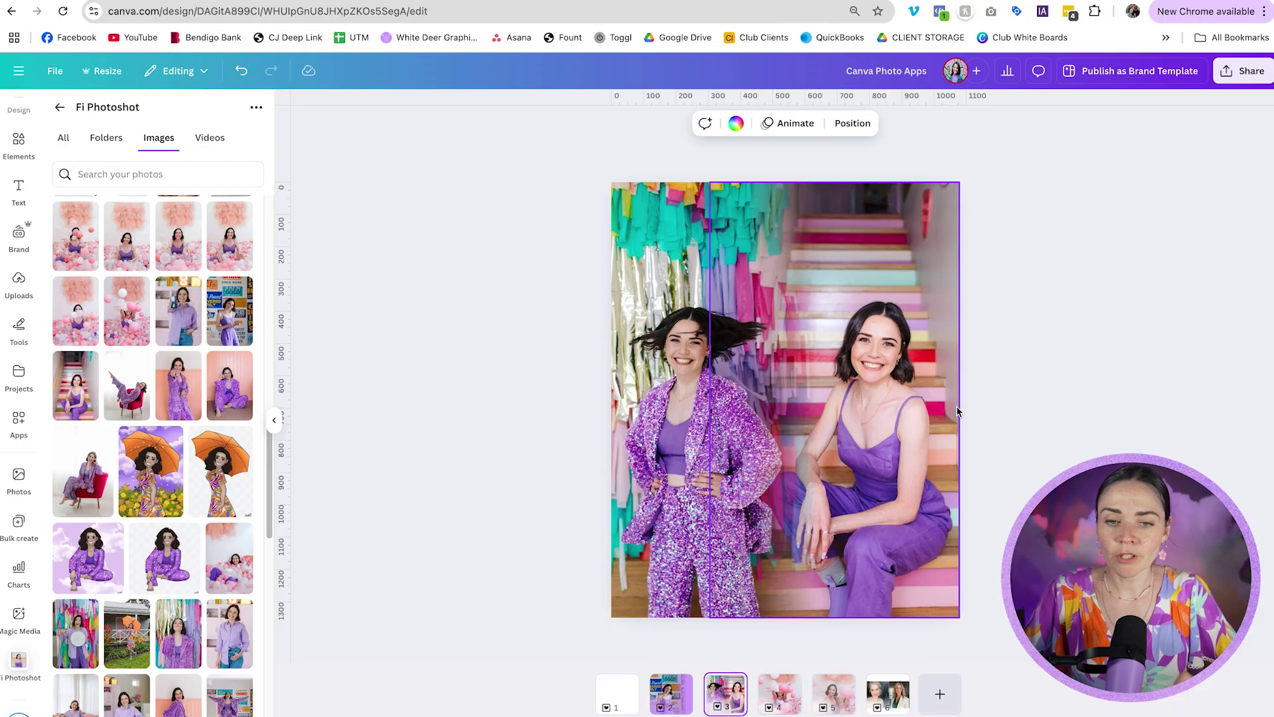
- Deselect the blended photo and switch from page 3 to the blank page 1
{"action": "left_click", "coordinate": [642, 632]}
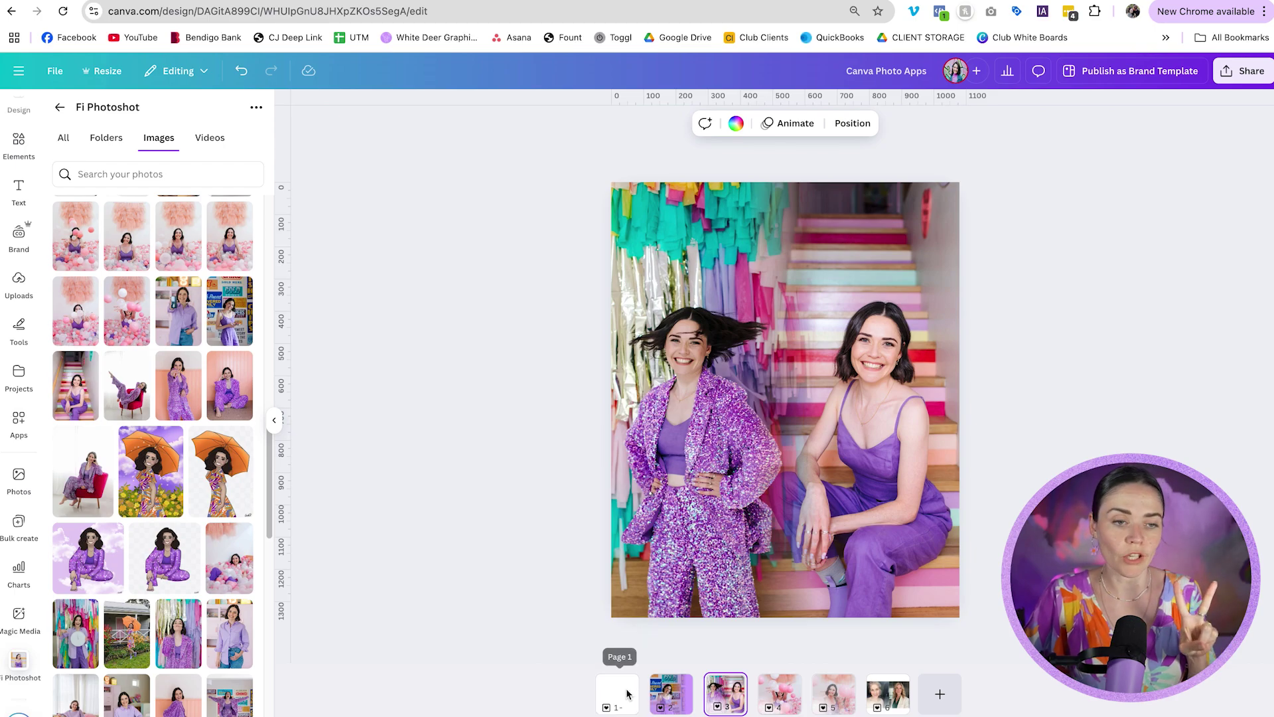
{"action": "scroll", "coordinate": [114, 476], "scroll_direction": "up", "scroll_amount": 6}
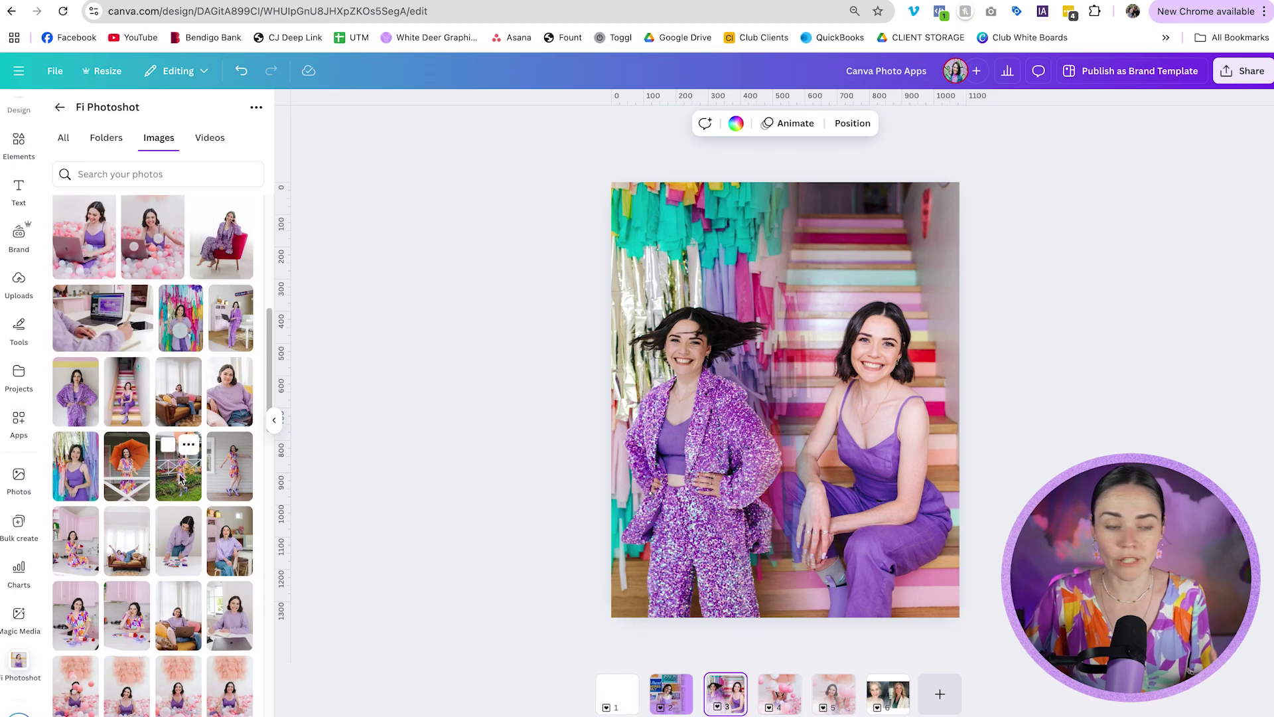
{"action": "scroll", "coordinate": [178, 473], "scroll_direction": "up", "scroll_amount": 4}
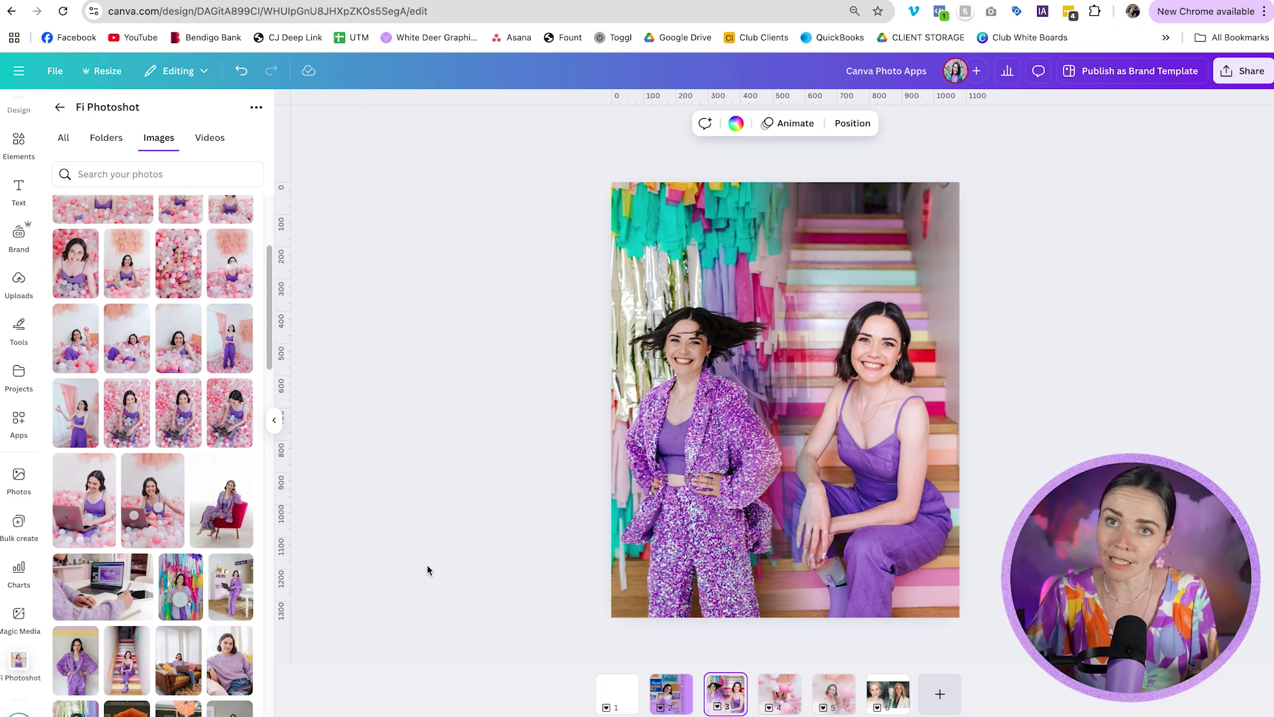
{"action": "left_click", "coordinate": [617, 694]}
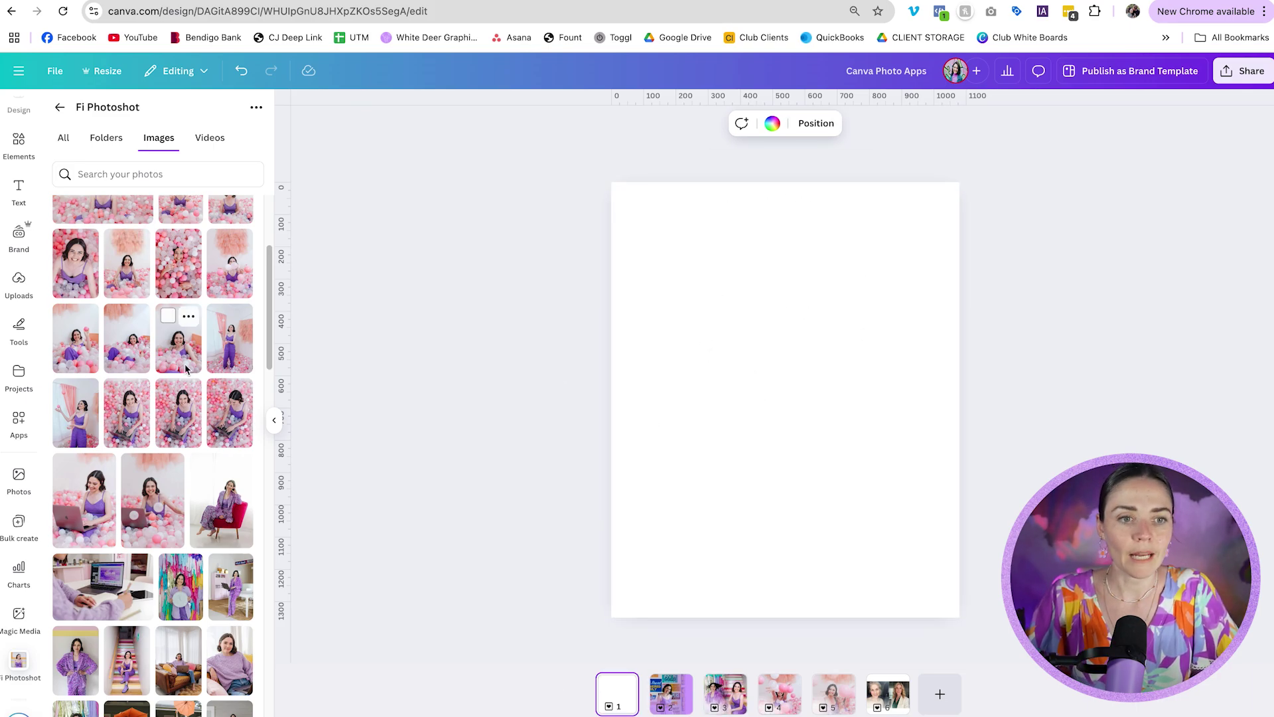
- Place the purple sequin-suit portrait in page 1's top-left corner at full page height
{"action": "scroll", "coordinate": [195, 367], "scroll_direction": "up", "scroll_amount": 3}
{"action": "scroll", "coordinate": [195, 367], "scroll_direction": "down", "scroll_amount": 10}
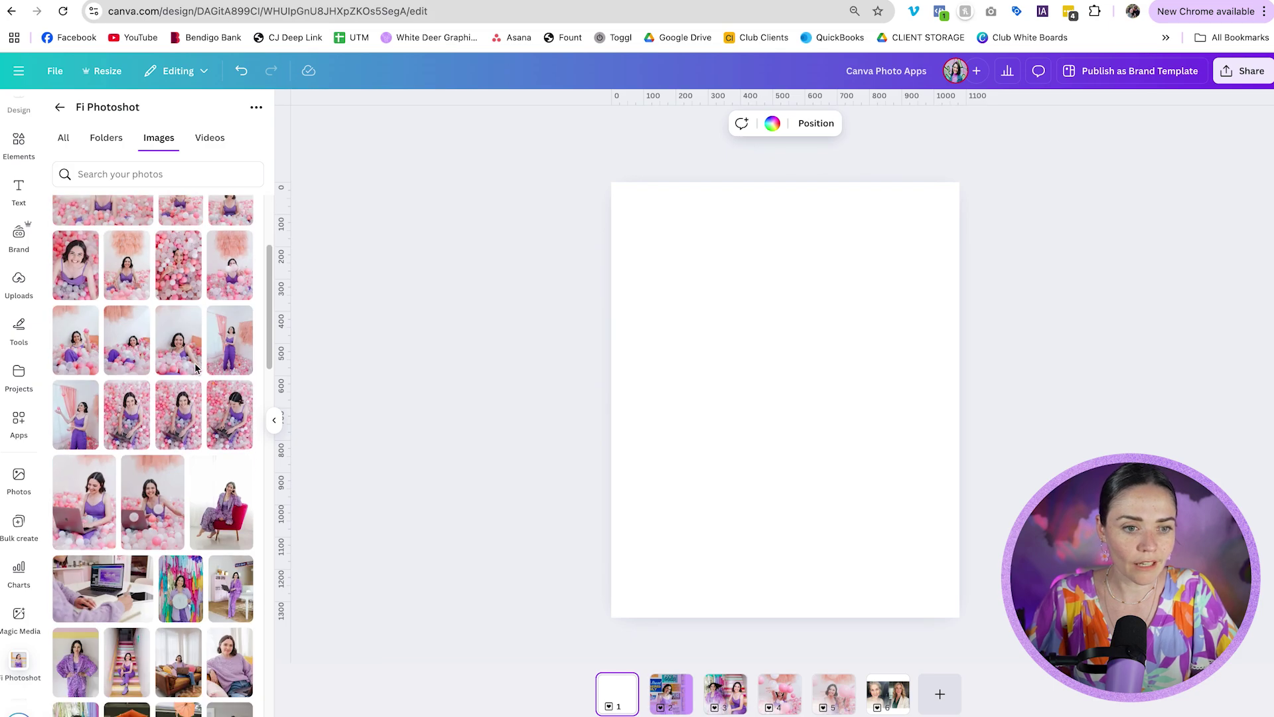
{"action": "left_click", "coordinate": [179, 354]}
{"action": "left_click_drag", "start_coordinate": [804, 386], "coordinate": [742, 331]}
{"action": "left_click_drag", "start_coordinate": [829, 508], "coordinate": [893, 624]}
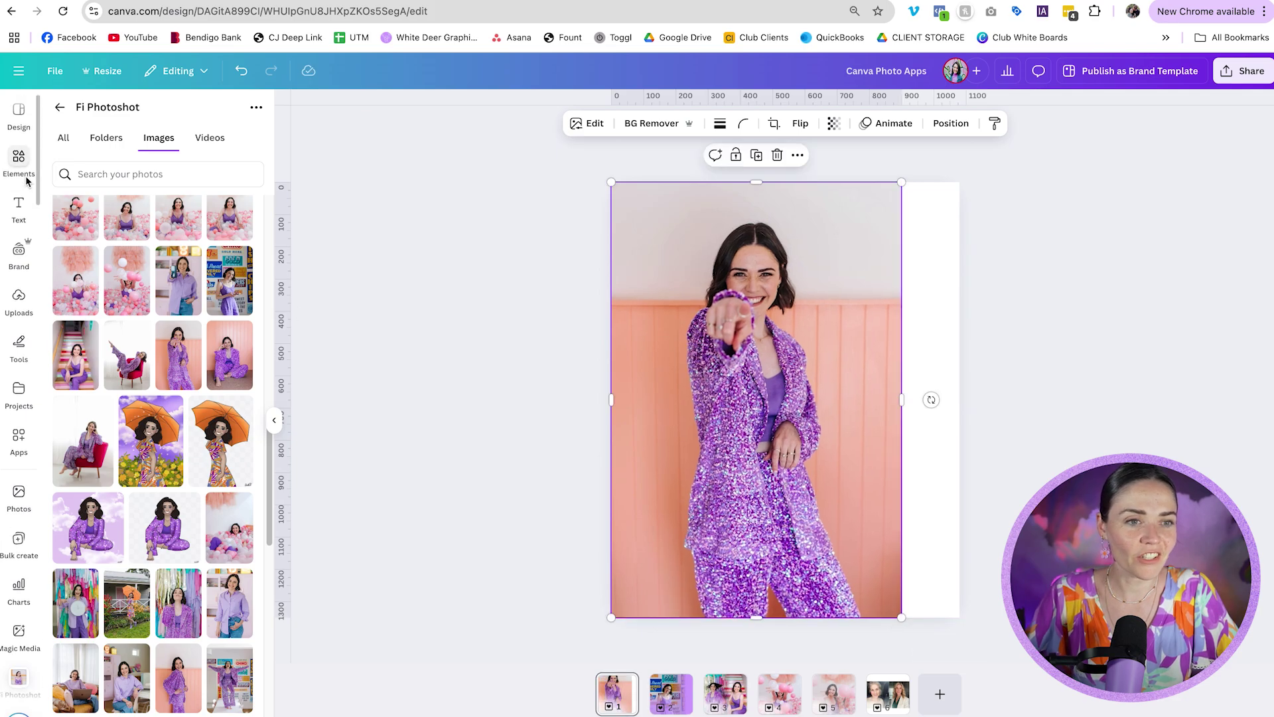
- Add the pink balloon photo from an Elements 'balloons' photo search, stretched full height over the right side
{"action": "left_click", "coordinate": [19, 166]}
{"action": "left_click", "coordinate": [113, 116]}
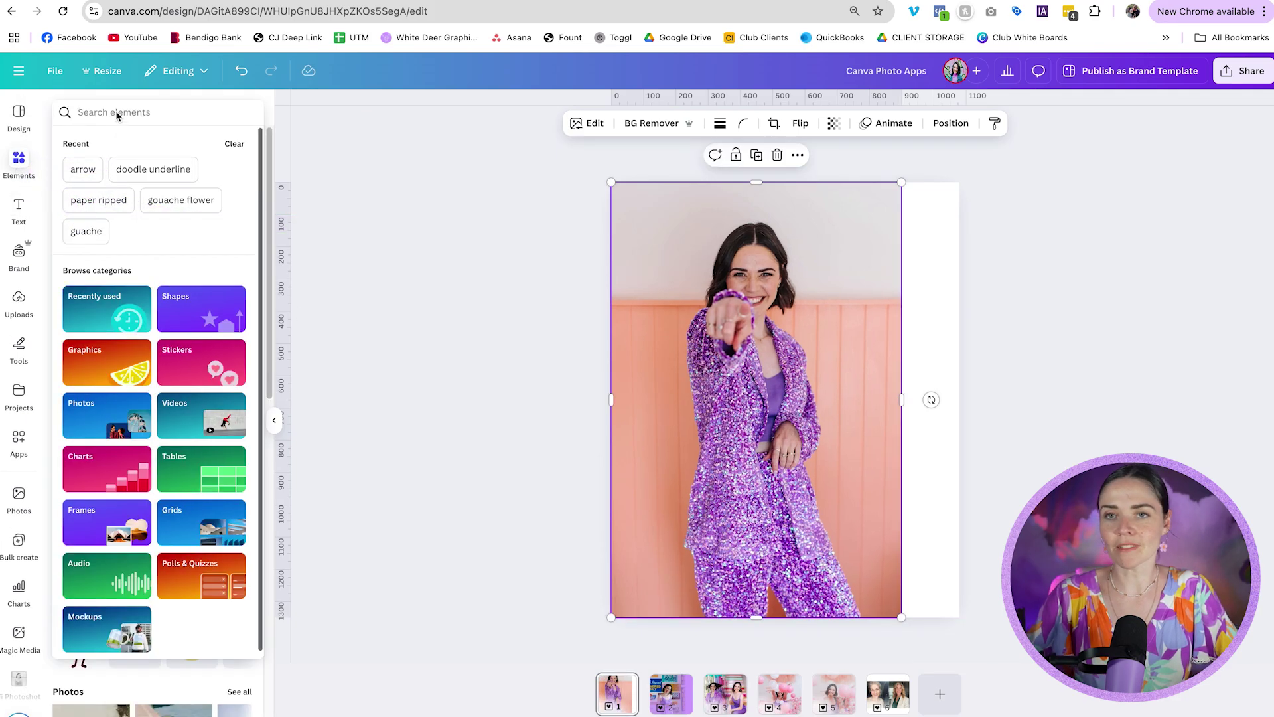
{"action": "type", "text": "balloons"}
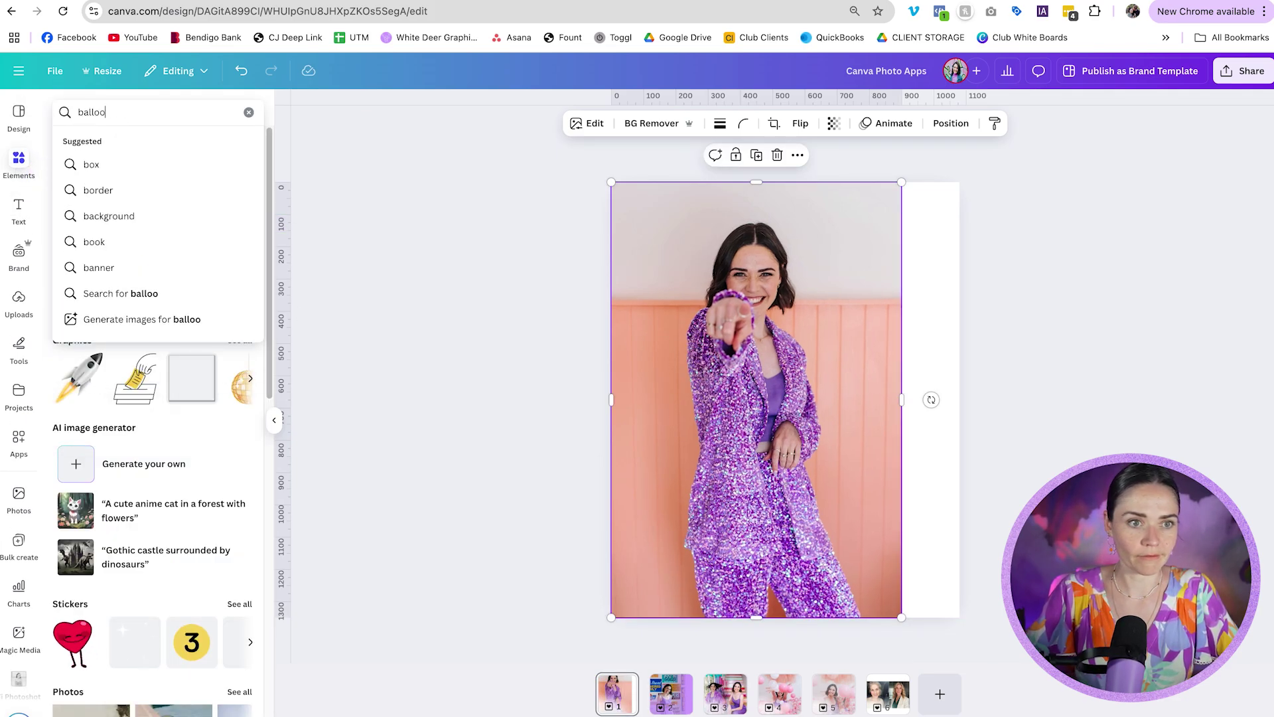
{"action": "key", "text": "Return"}
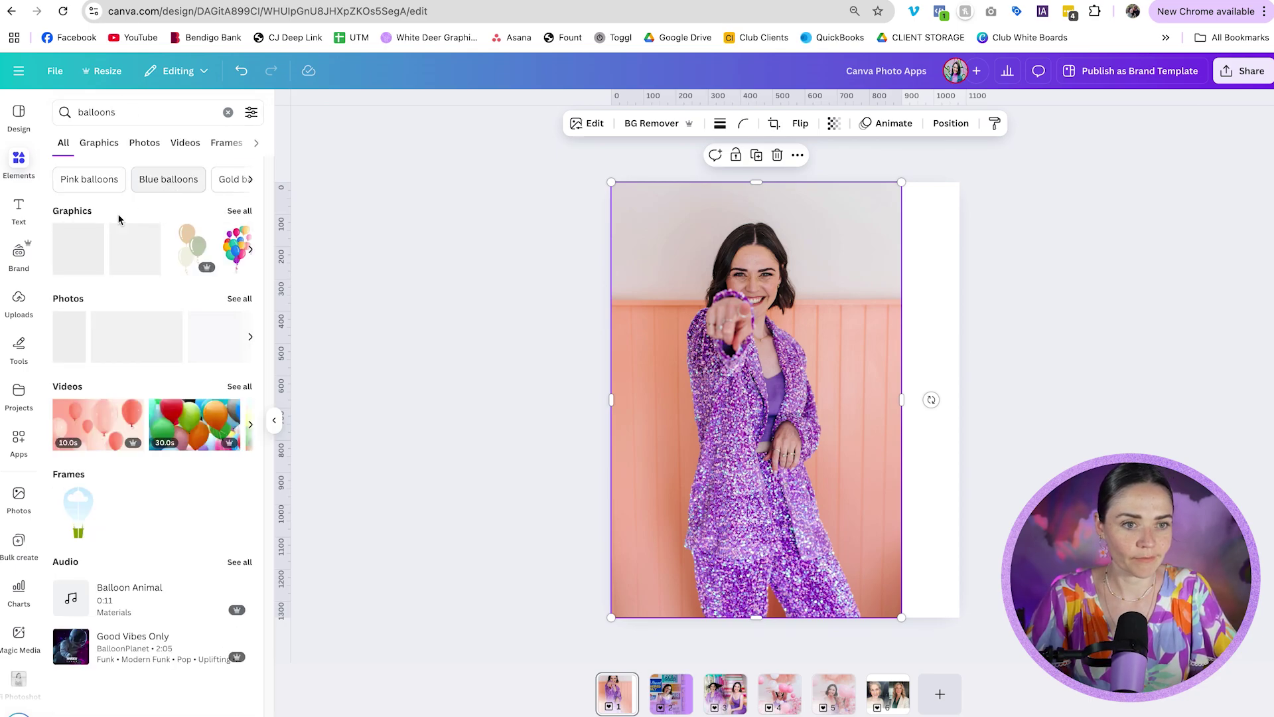
{"action": "left_click", "coordinate": [143, 148]}
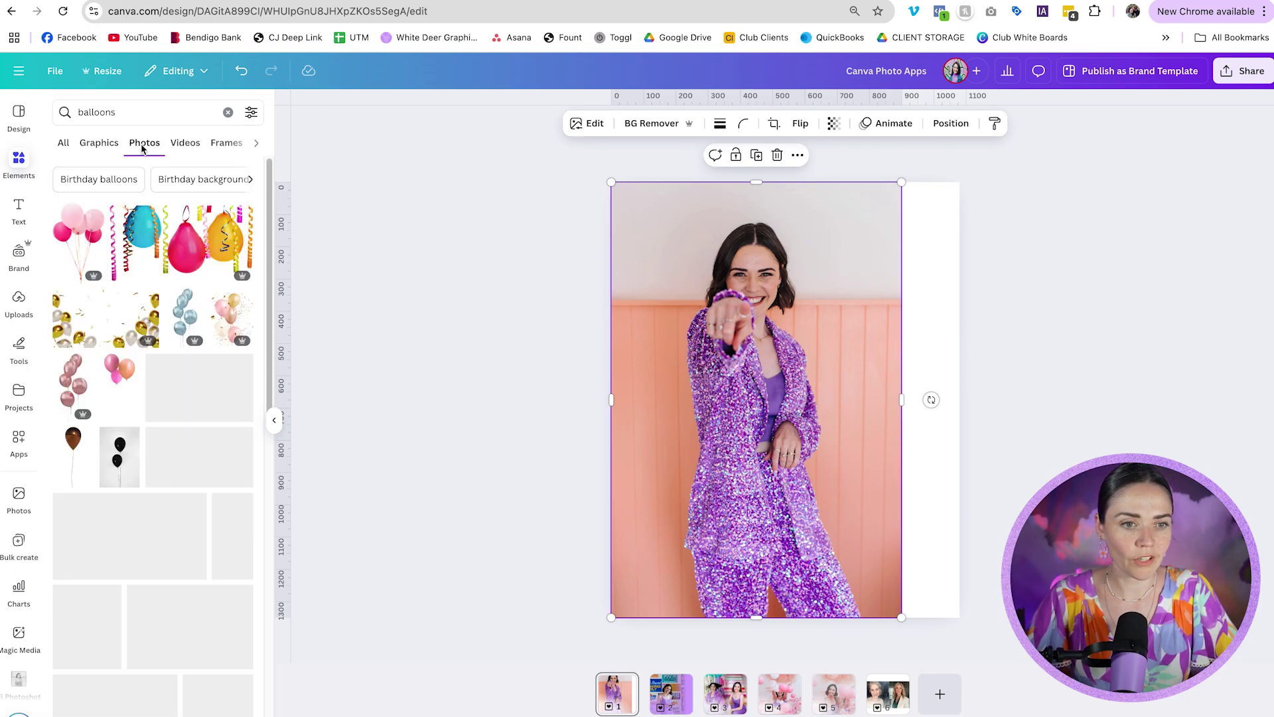
{"action": "scroll", "coordinate": [137, 218], "scroll_direction": "down", "scroll_amount": 10}
{"action": "left_click", "coordinate": [202, 302]}
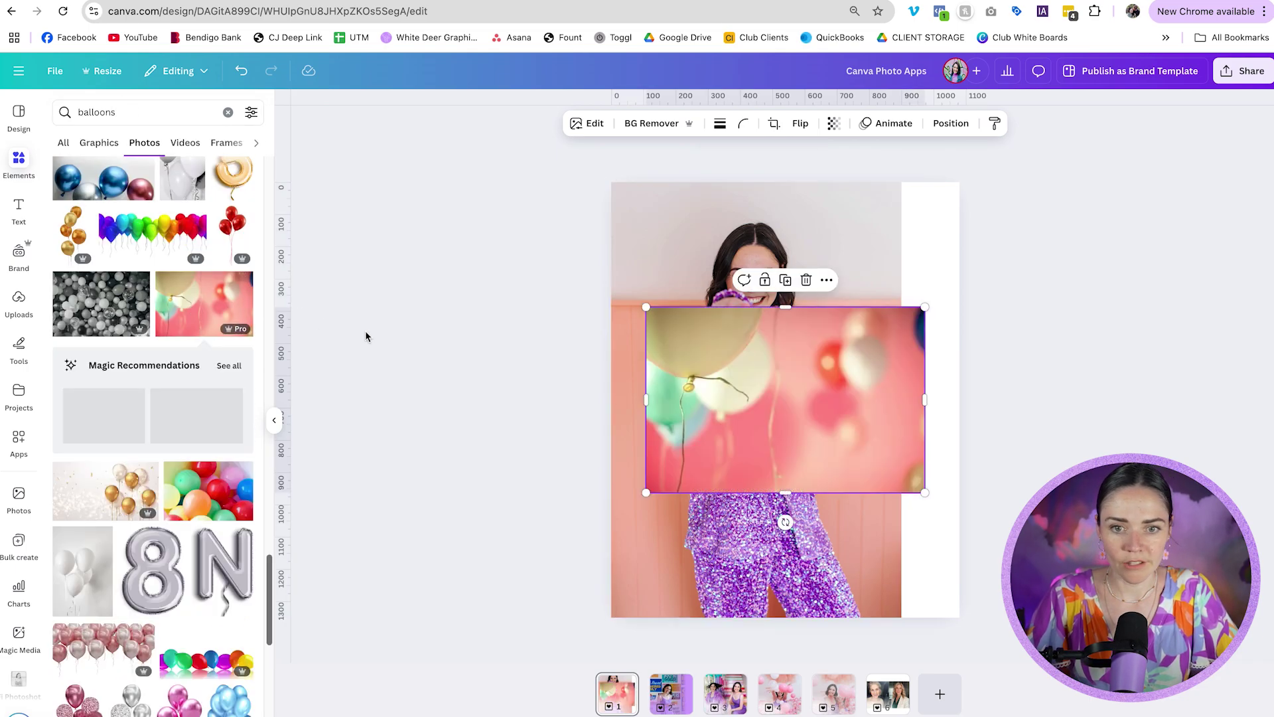
{"action": "left_click_drag", "start_coordinate": [810, 413], "coordinate": [843, 286]}
{"action": "left_click_drag", "start_coordinate": [820, 369], "coordinate": [831, 619]}
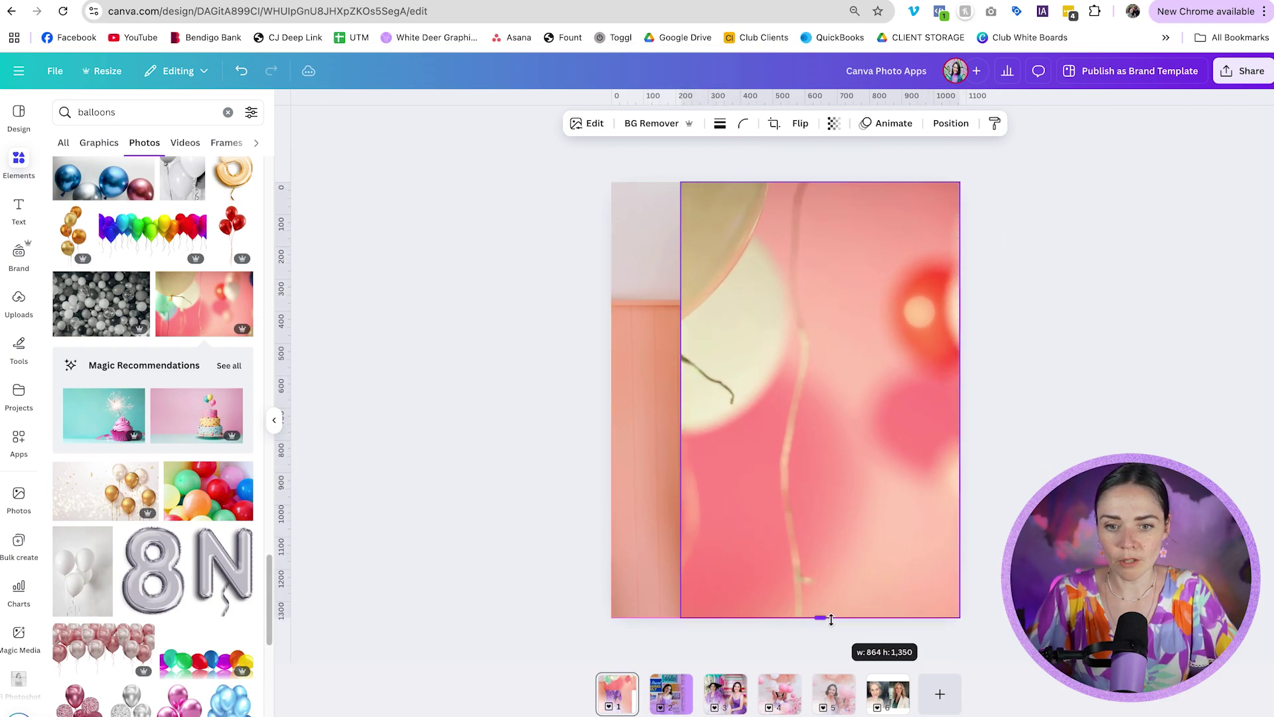
{"action": "left_click_drag", "start_coordinate": [848, 560], "coordinate": [874, 560]}
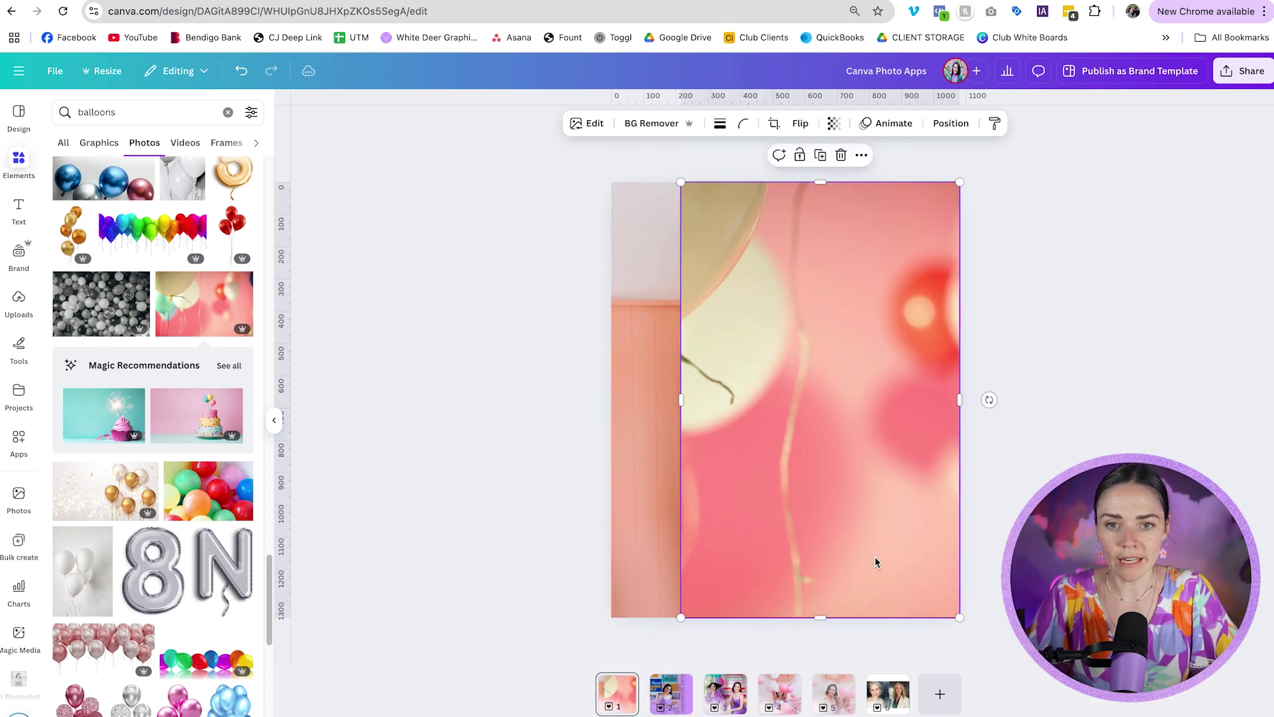
- Crop the balloon photo to shift the balloons within the frame, then reselect it
{"action": "double_click", "coordinate": [864, 514]}
{"action": "left_click_drag", "start_coordinate": [890, 470], "coordinate": [748, 477]}
{"action": "left_click", "coordinate": [1058, 426]}
{"action": "left_click", "coordinate": [817, 441]}
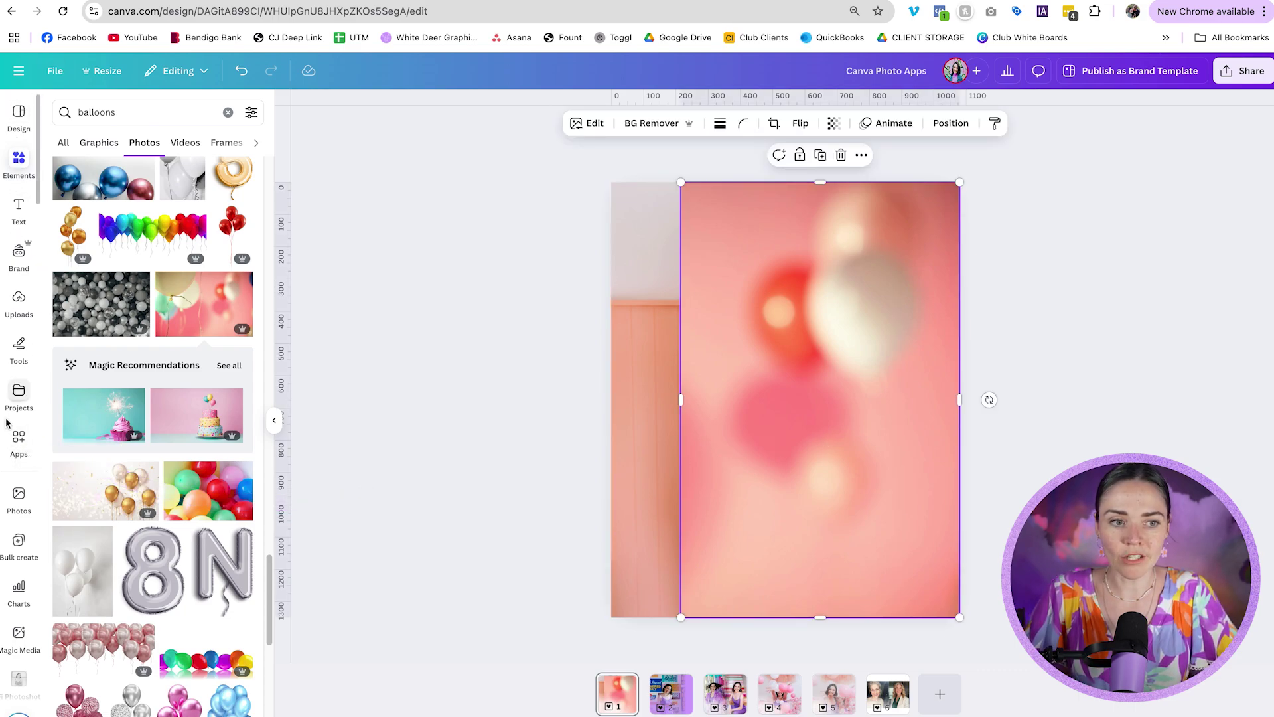
{"action": "left_click", "coordinate": [19, 443]}
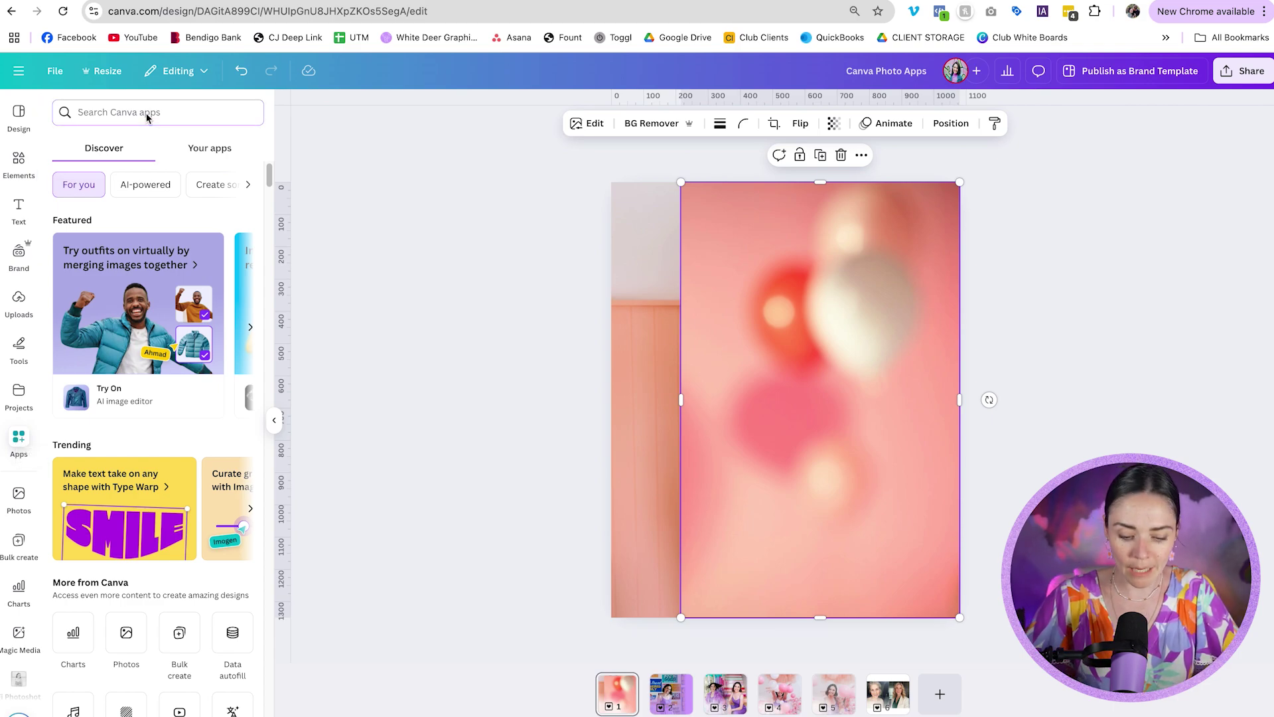
- Search the apps for 'blend' and launch Image Blender
{"action": "type", "text": "blend"}
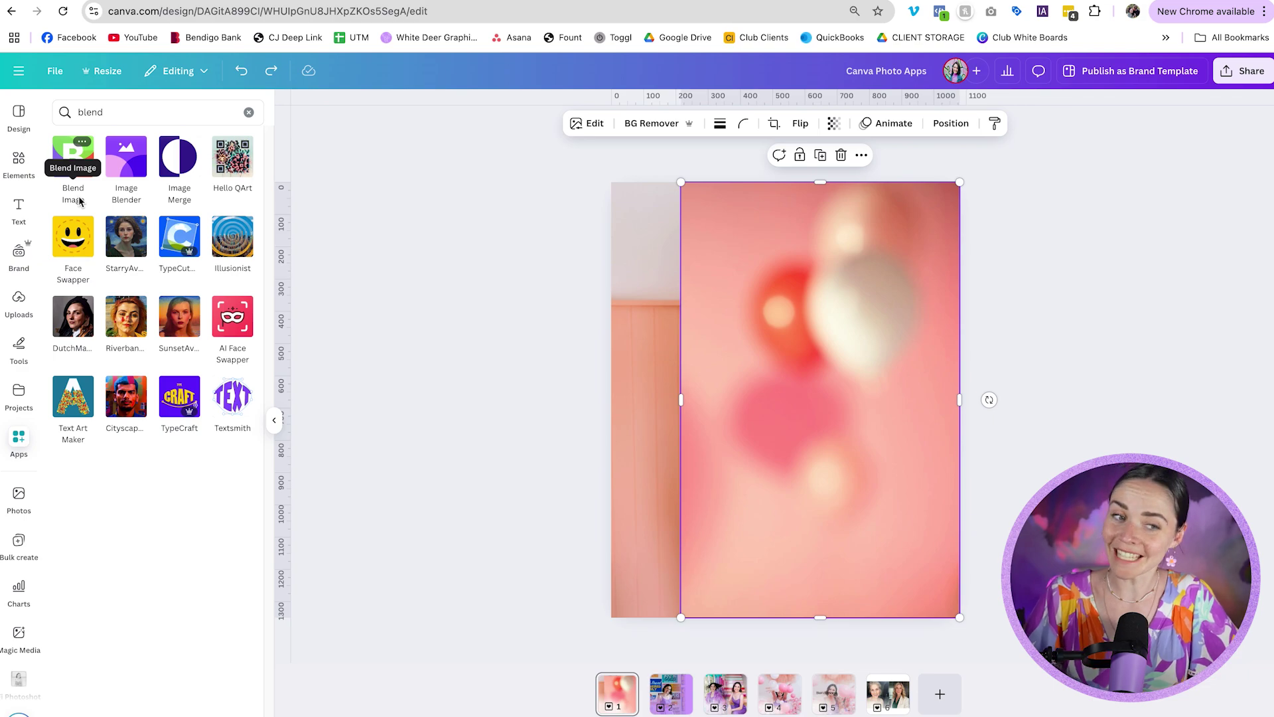
{"action": "left_click", "coordinate": [138, 203]}
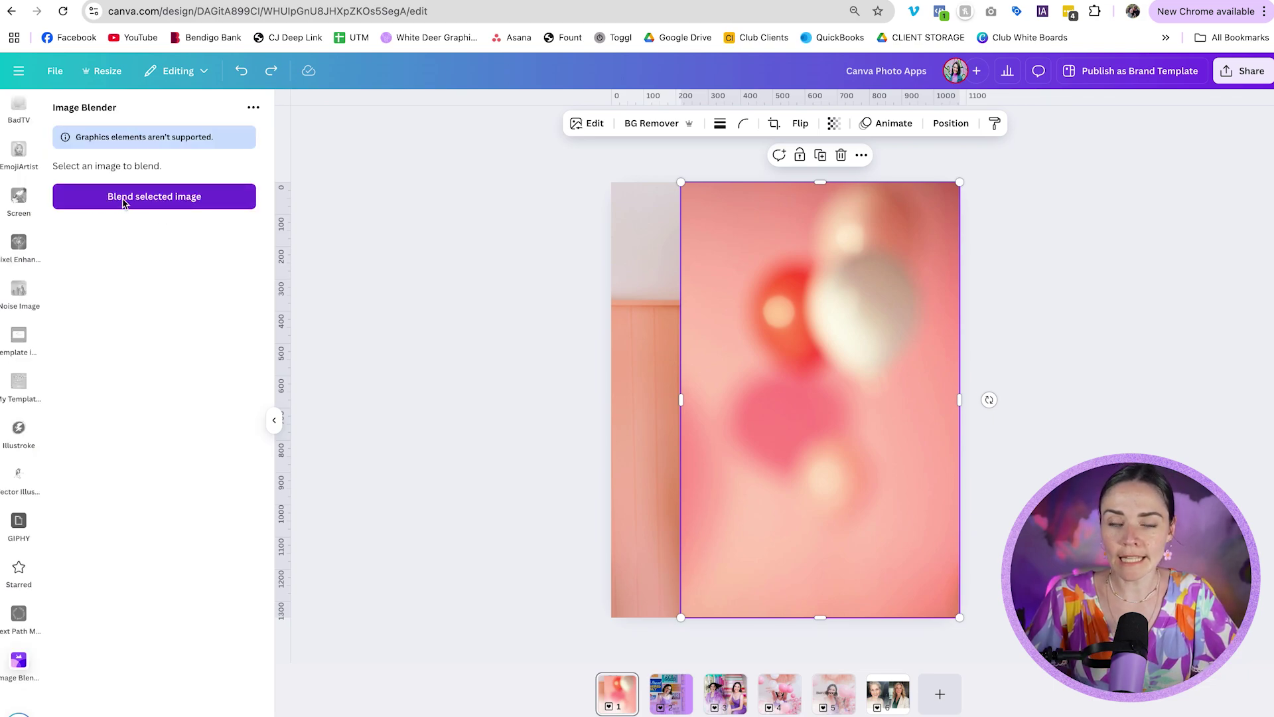
- Nudge the balloon photo, blend it with the portrait, and experiment with a radial blend circle
{"action": "left_click_drag", "start_coordinate": [790, 311], "coordinate": [820, 330]}
{"action": "left_click", "coordinate": [186, 201]}
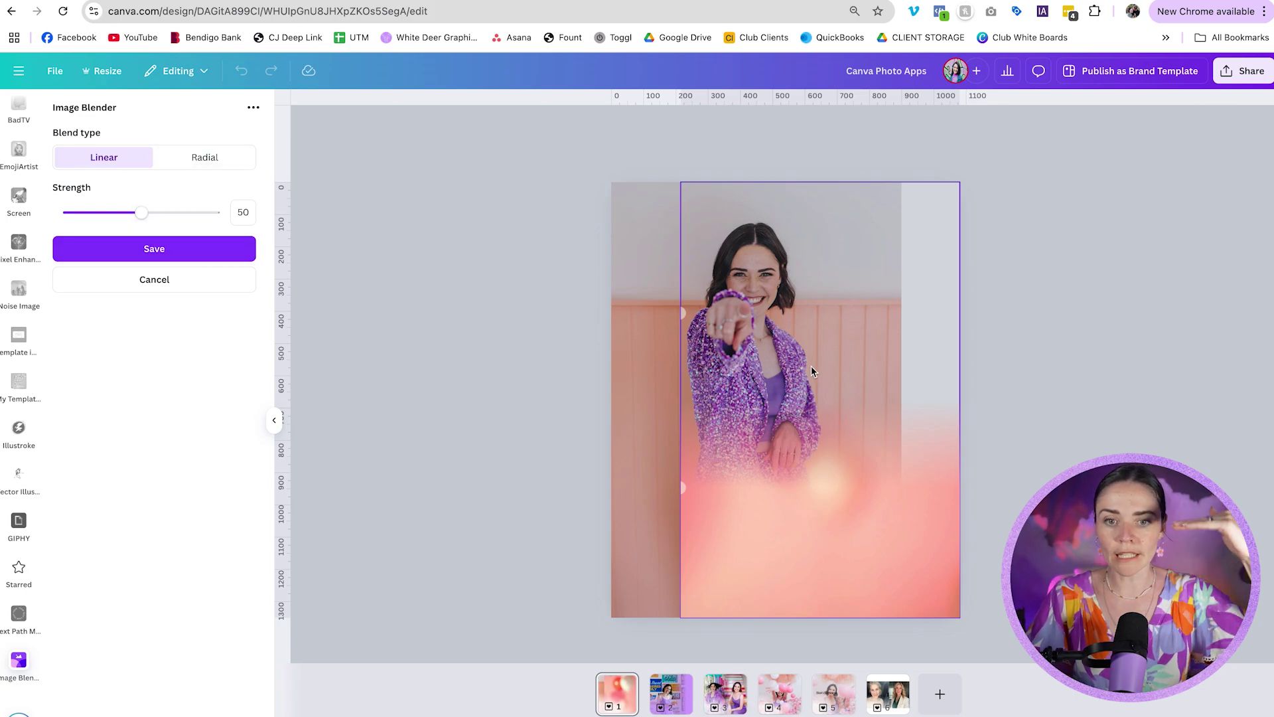
{"action": "left_click", "coordinate": [220, 157]}
{"action": "left_click_drag", "start_coordinate": [721, 392], "coordinate": [825, 365]}
{"action": "left_click_drag", "start_coordinate": [876, 532], "coordinate": [887, 649]}
{"action": "left_click_drag", "start_coordinate": [856, 412], "coordinate": [783, 362]}
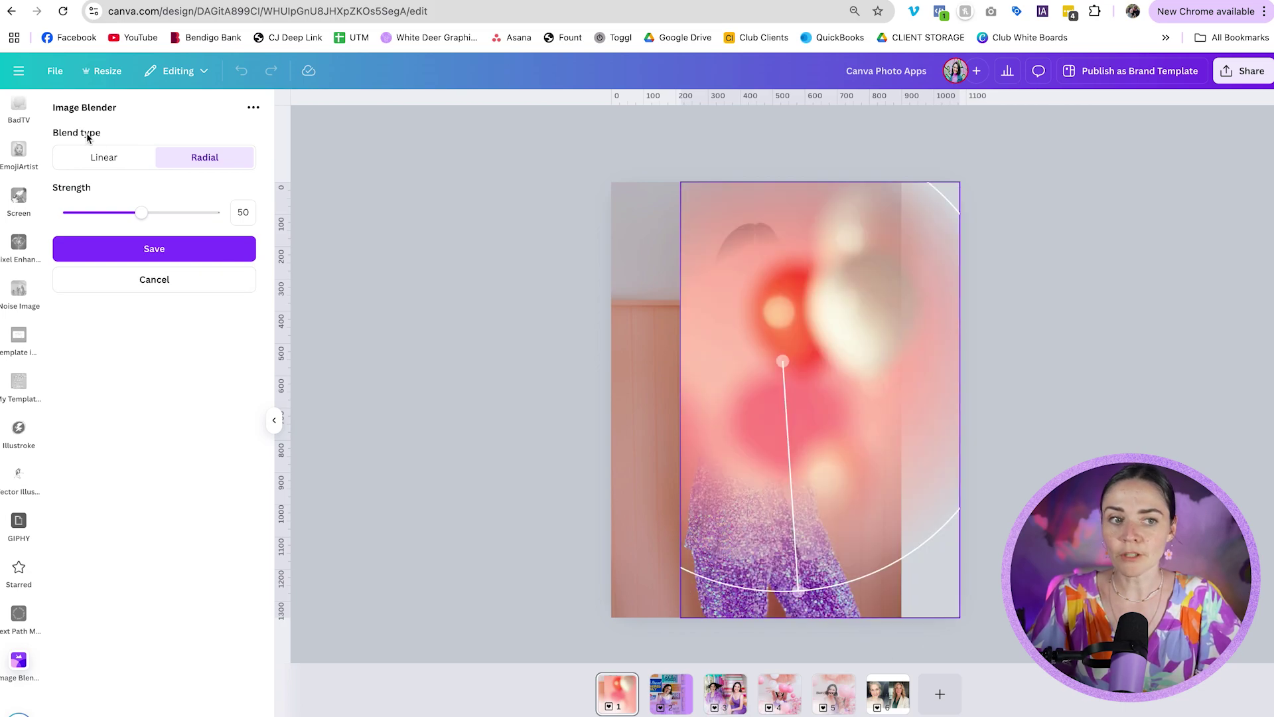
- Return to a linear blend and angle its handles into a sideways fade running down-right
{"action": "left_click", "coordinate": [110, 164]}
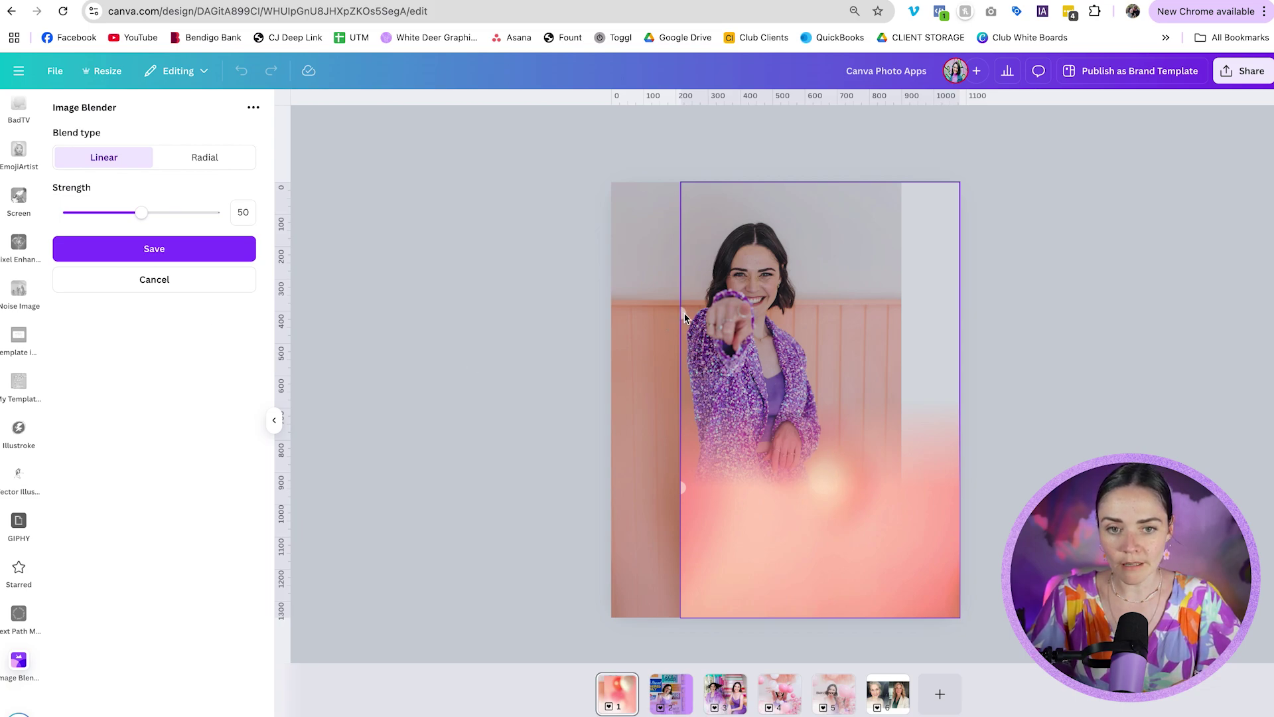
{"action": "left_click_drag", "start_coordinate": [683, 317], "coordinate": [787, 326]}
{"action": "left_click_drag", "start_coordinate": [683, 489], "coordinate": [813, 475]}
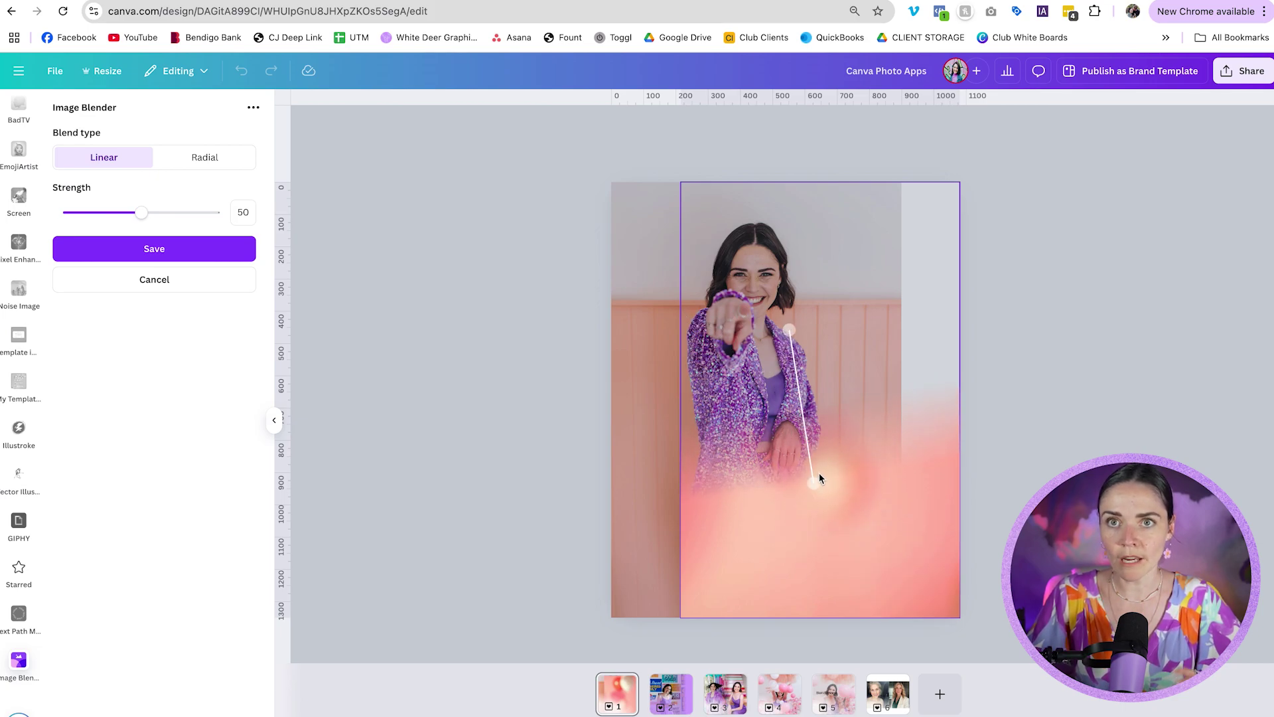
{"action": "left_click_drag", "start_coordinate": [788, 329], "coordinate": [763, 362]}
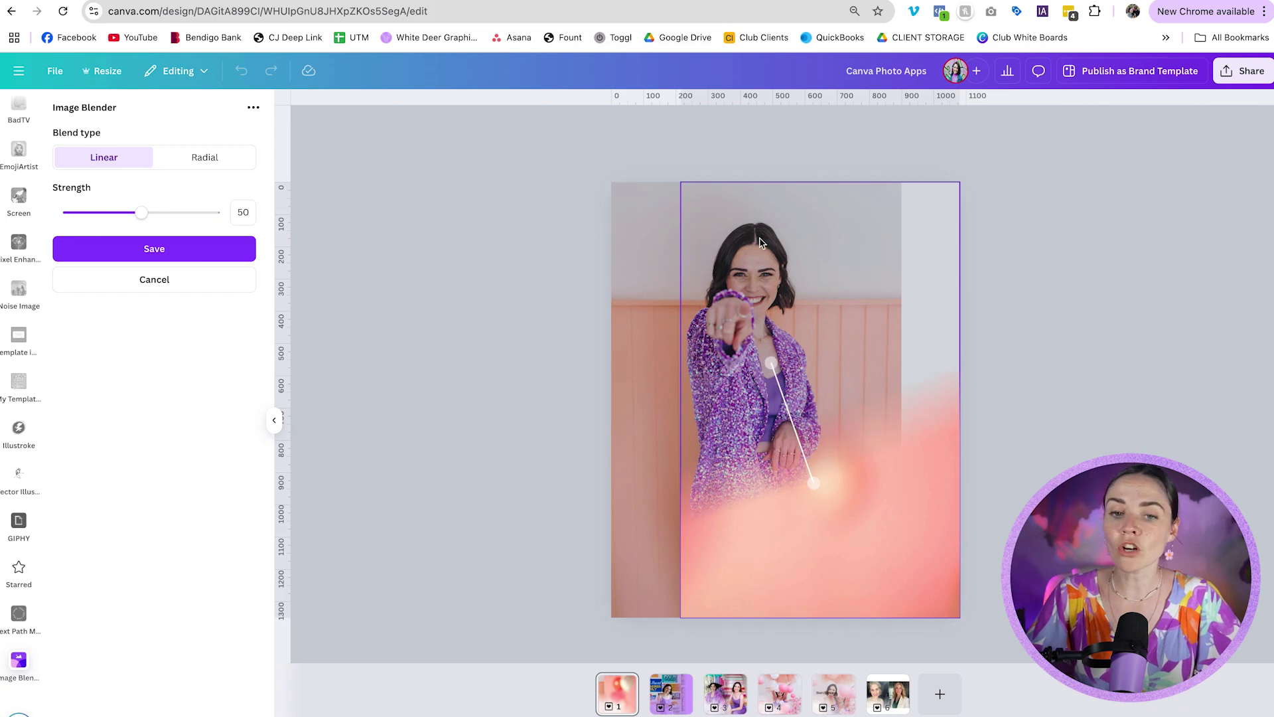
{"action": "left_click_drag", "start_coordinate": [771, 366], "coordinate": [801, 197]}
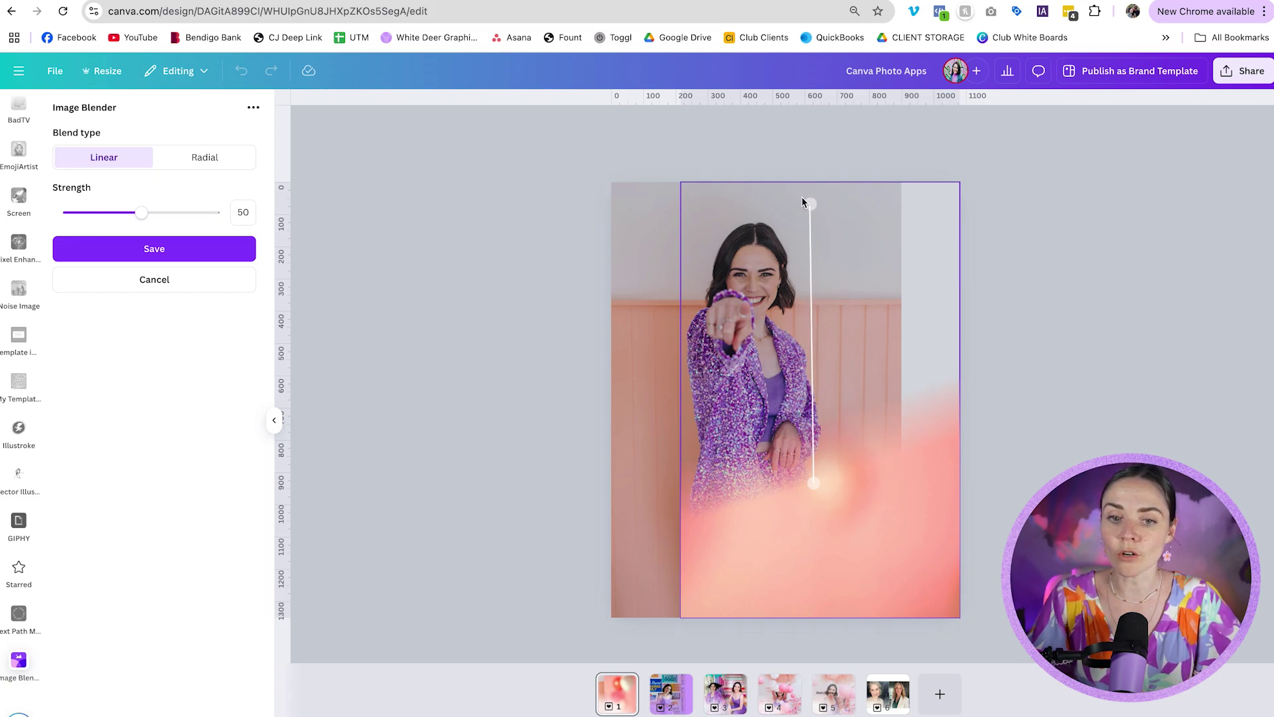
{"action": "left_click_drag", "start_coordinate": [803, 468], "coordinate": [881, 362]}
{"action": "left_click_drag", "start_coordinate": [809, 202], "coordinate": [764, 366]}
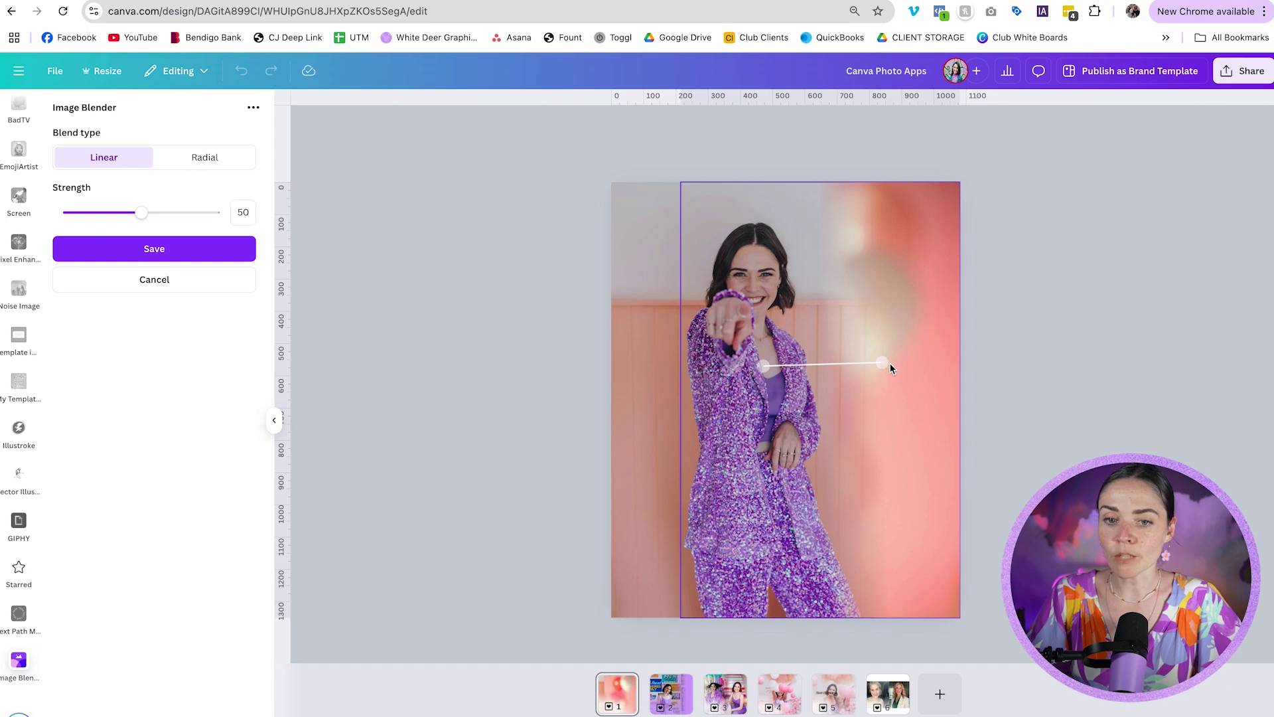
{"action": "left_click_drag", "start_coordinate": [882, 364], "coordinate": [922, 494]}
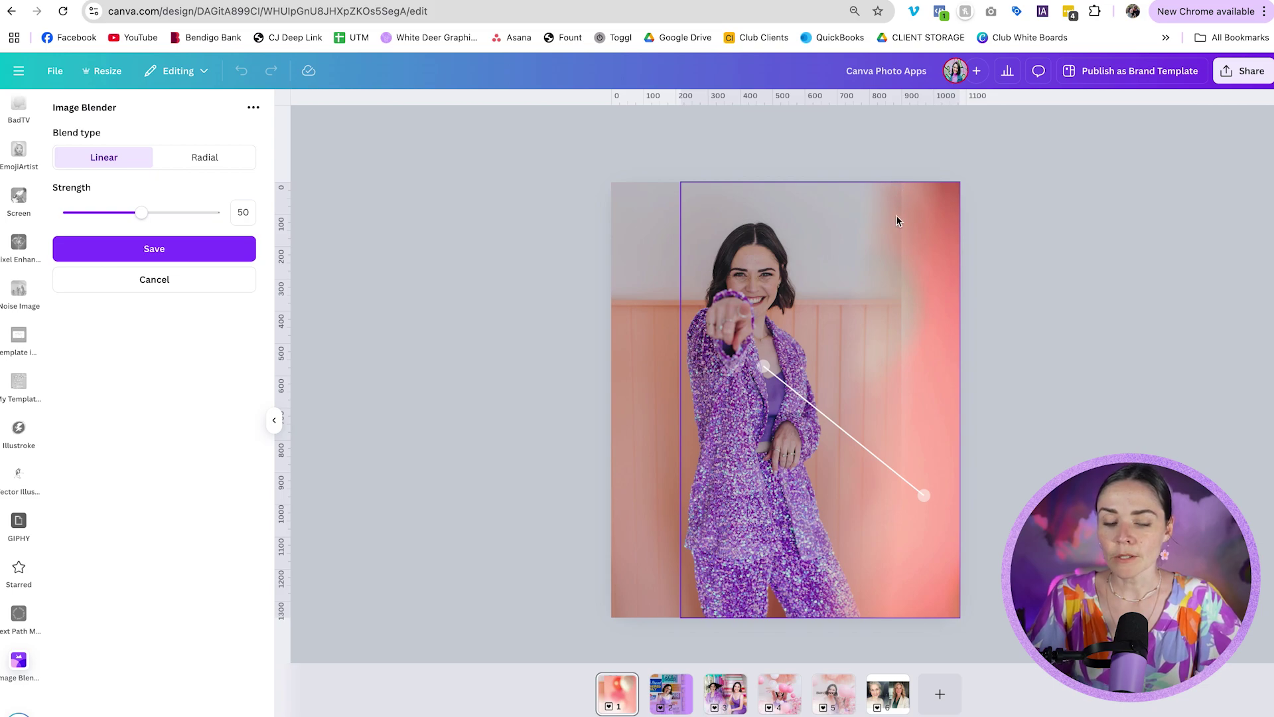
- Level and widen the sideways fade and set the blend strength to 26
{"action": "left_click_drag", "start_coordinate": [927, 498], "coordinate": [912, 373]}
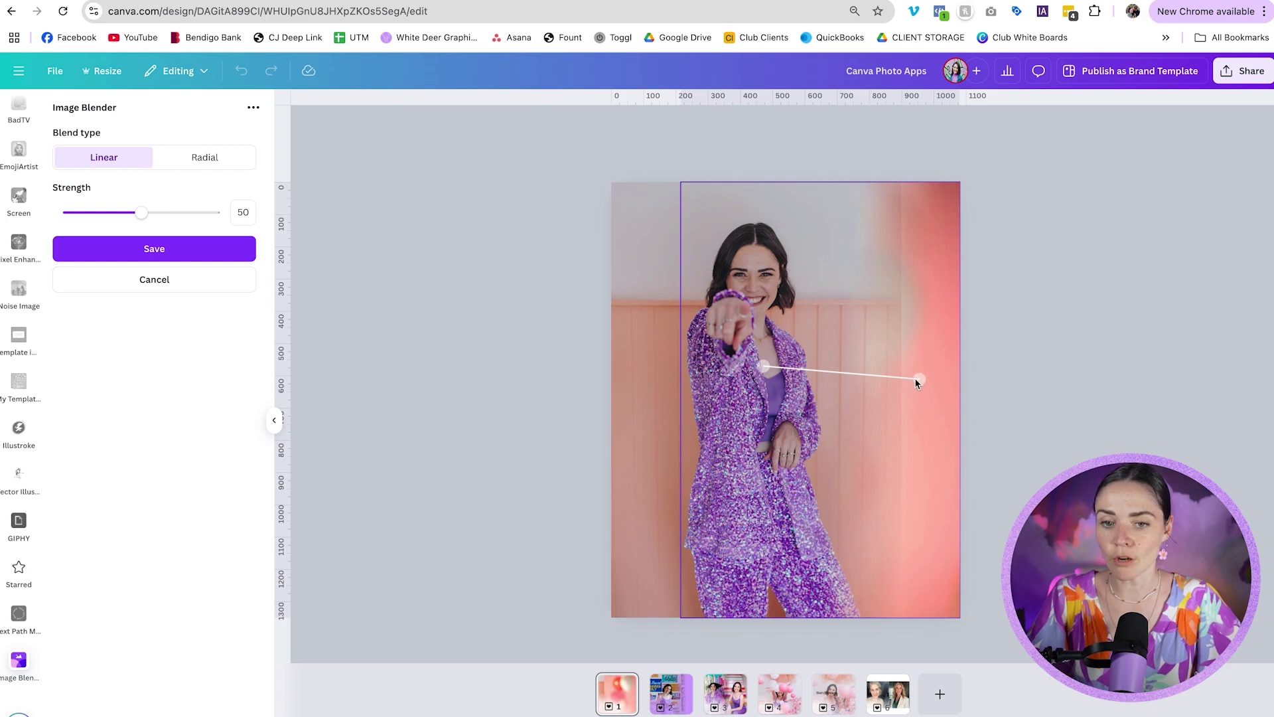
{"action": "left_click_drag", "start_coordinate": [917, 381], "coordinate": [883, 369]}
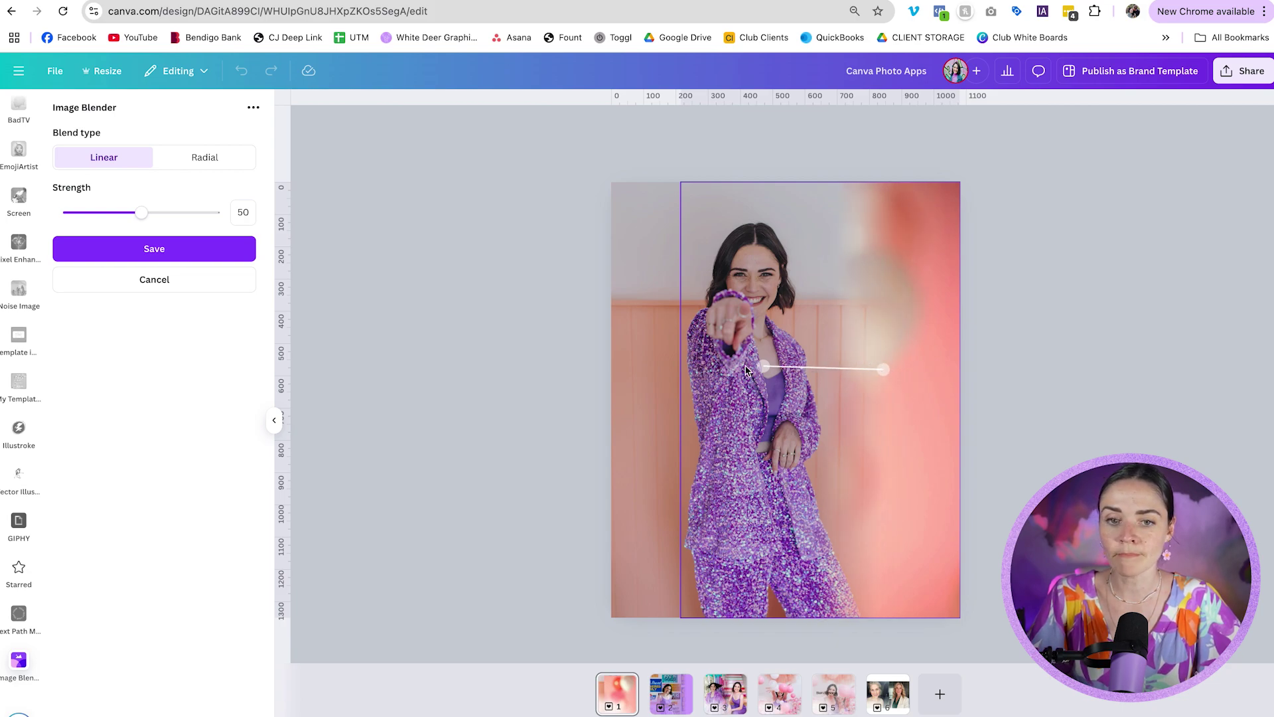
{"action": "left_click_drag", "start_coordinate": [759, 372], "coordinate": [757, 377]}
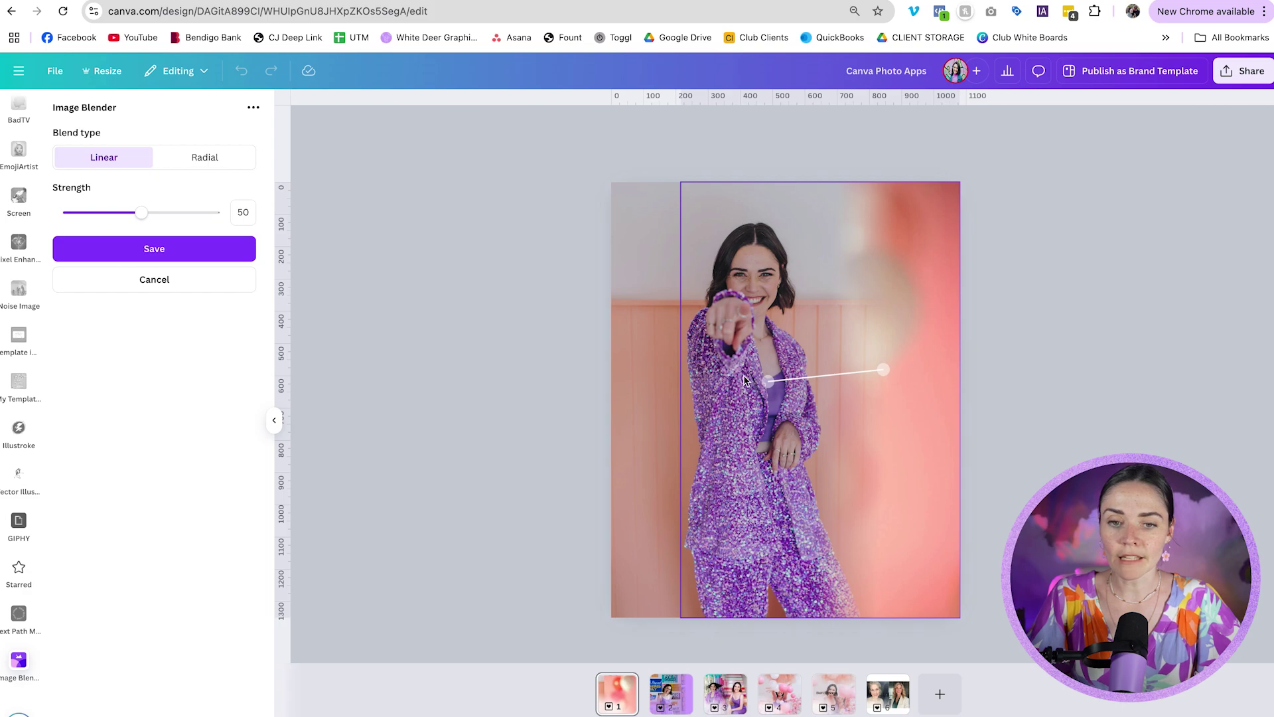
{"action": "left_click_drag", "start_coordinate": [765, 385], "coordinate": [824, 368]}
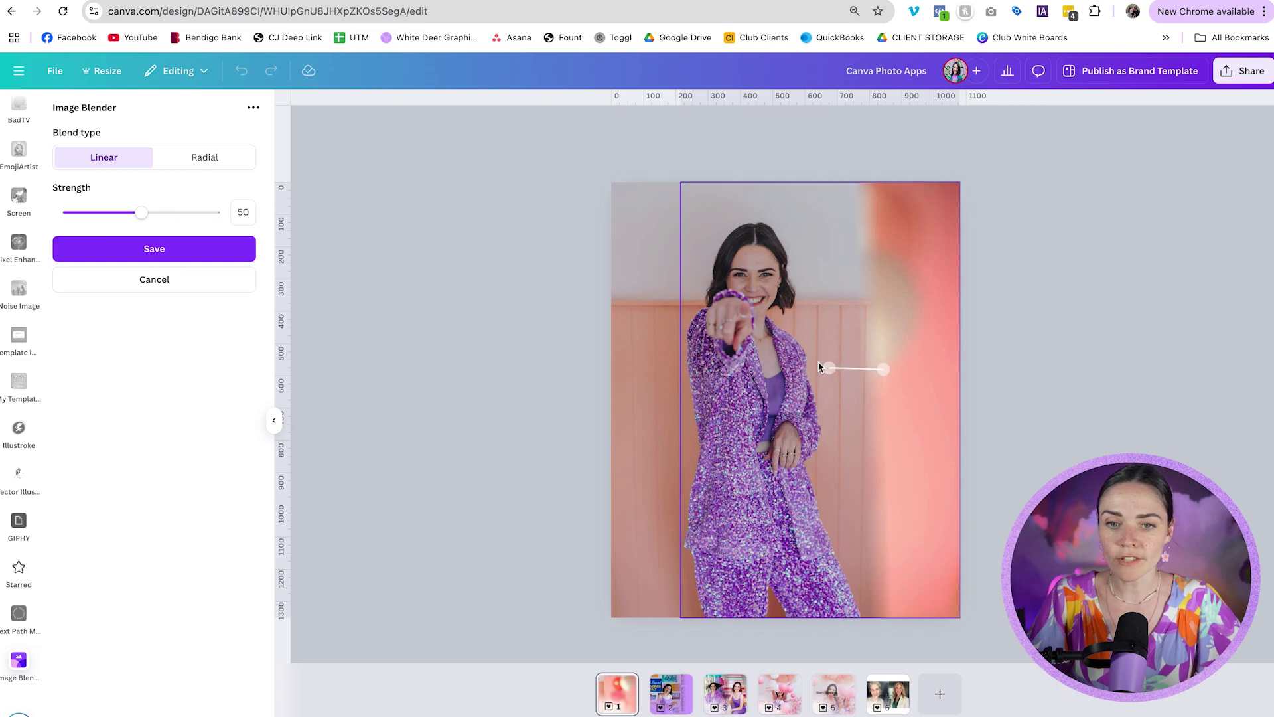
{"action": "left_click_drag", "start_coordinate": [142, 212], "coordinate": [107, 216]}
{"action": "left_click_drag", "start_coordinate": [830, 370], "coordinate": [705, 368]}
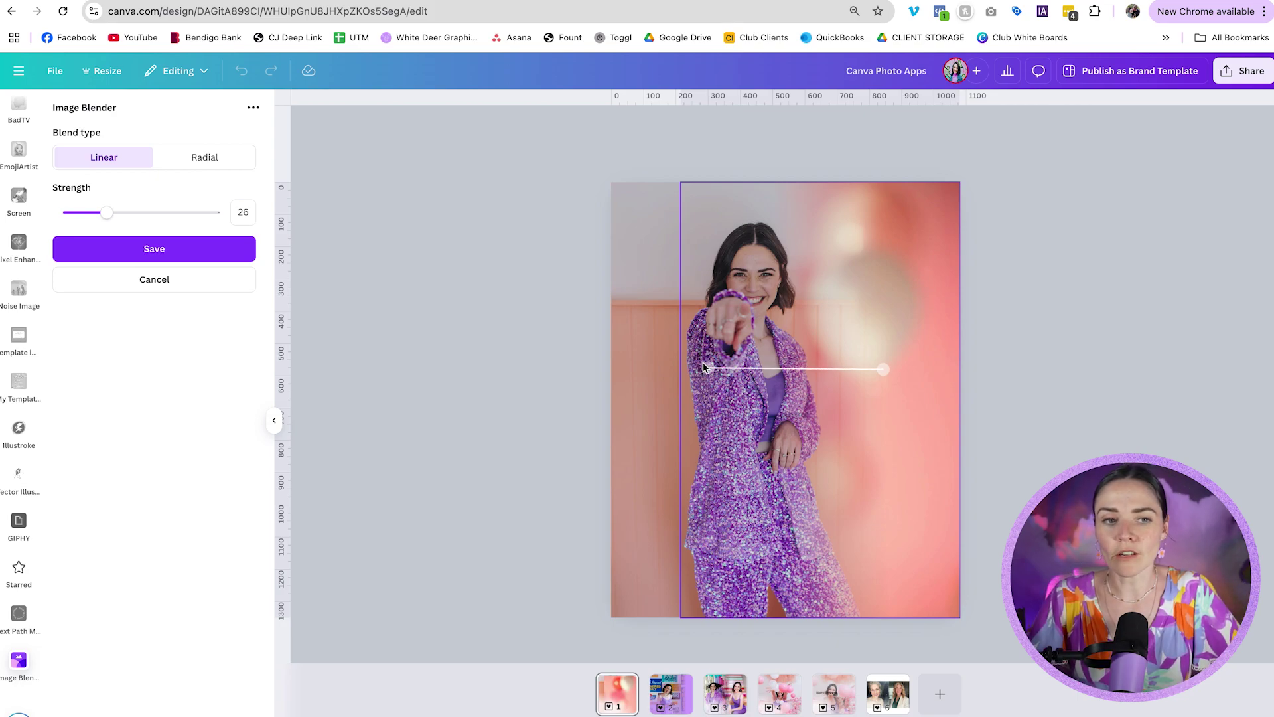
- Save the blended image onto page 1 and adjust its position
{"action": "left_click", "coordinate": [153, 248]}
{"action": "mouse_move", "coordinate": [894, 430]}
{"action": "left_mouse_down"}
{"action": "mouse_move", "coordinate": [726, 393]}
{"action": "mouse_move", "coordinate": [845, 426]}
{"action": "mouse_move", "coordinate": [885, 430]}
{"action": "mouse_move", "coordinate": [891, 397]}
{"action": "mouse_move", "coordinate": [903, 412]}
{"action": "left_mouse_up"}
{"action": "scroll", "coordinate": [9, 275], "scroll_direction": "up", "scroll_amount": 10}
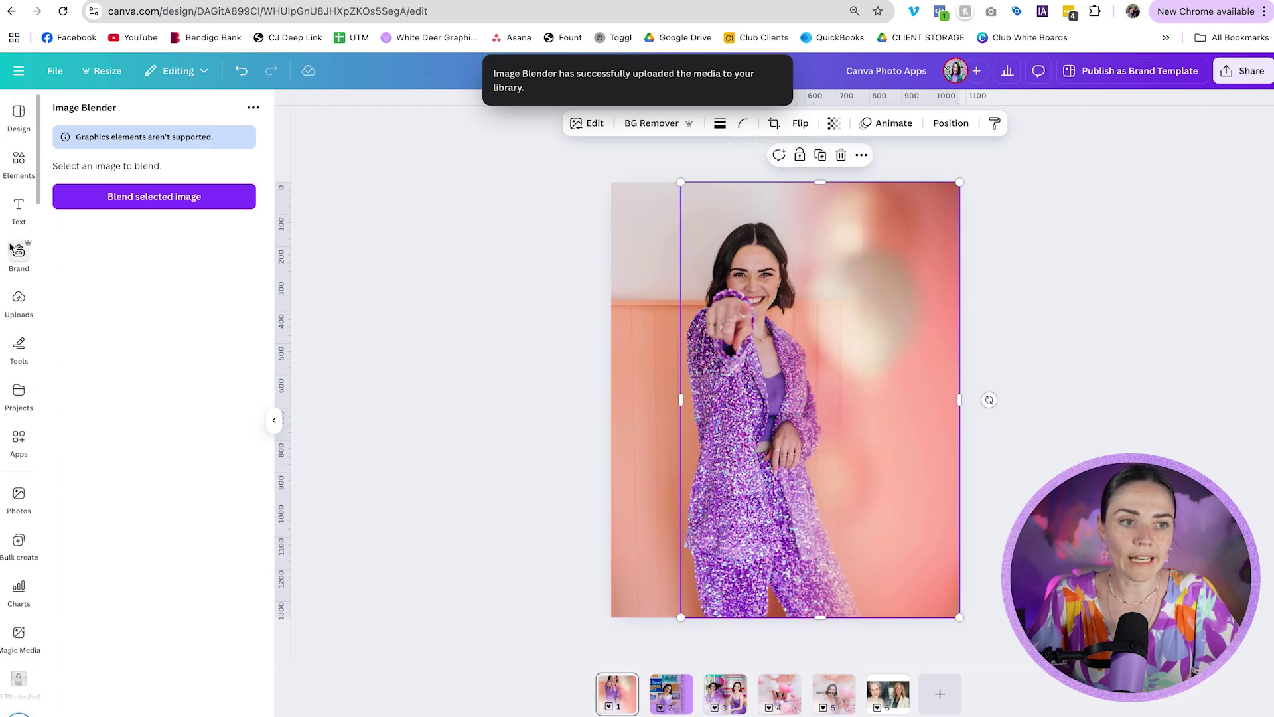
- Enlarge the blended balloon photo from its corner so it fills page 1
{"action": "left_click", "coordinate": [13, 306]}
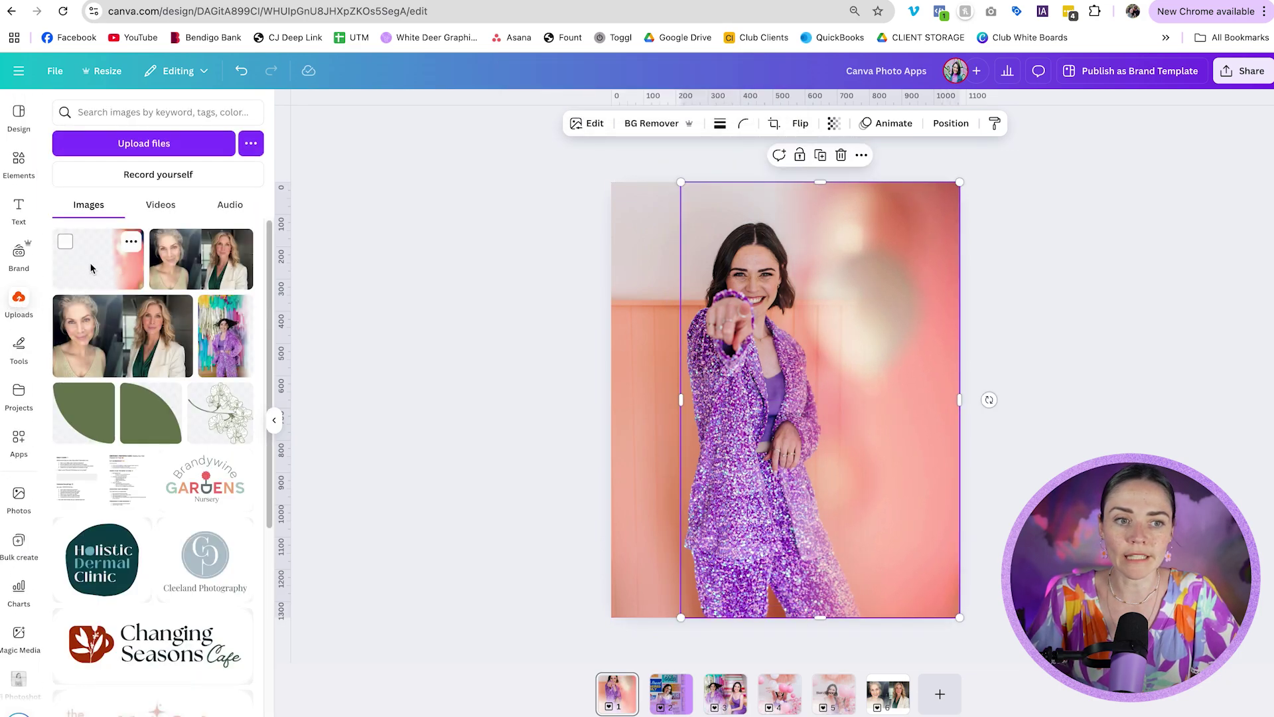
{"action": "left_click", "coordinate": [274, 419]}
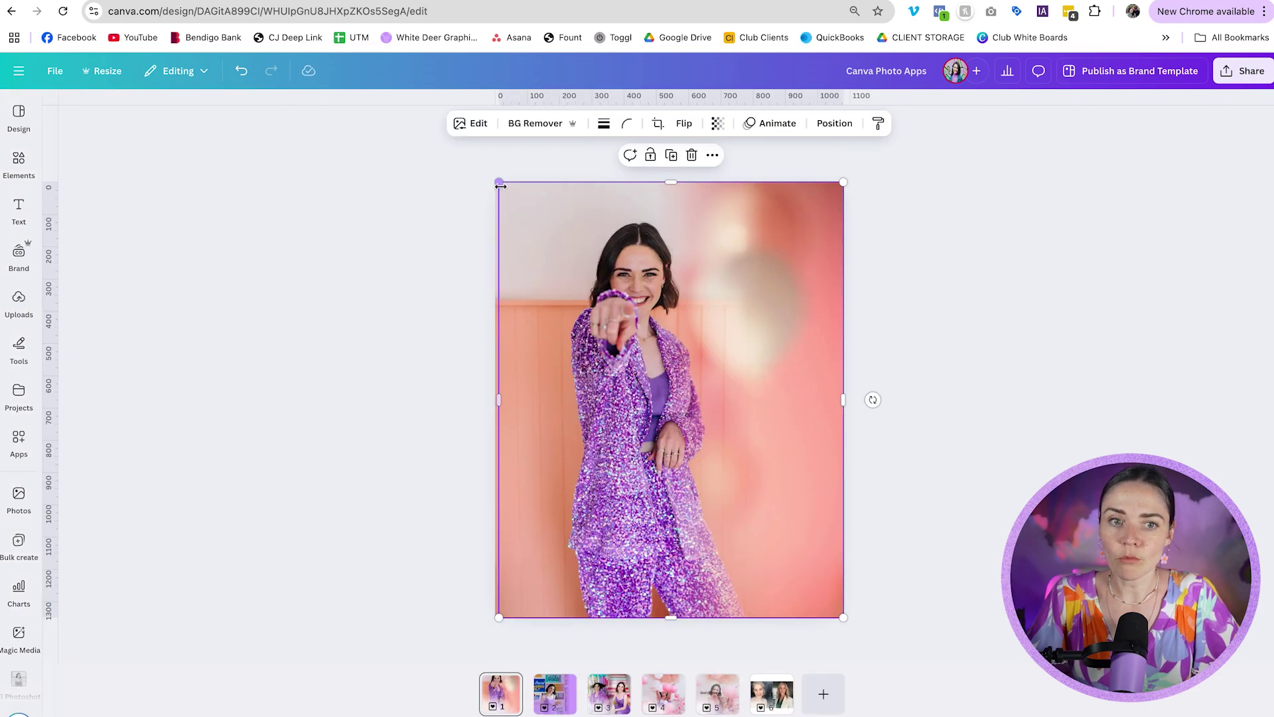
{"action": "left_click_drag", "start_coordinate": [500, 186], "coordinate": [372, 99]}
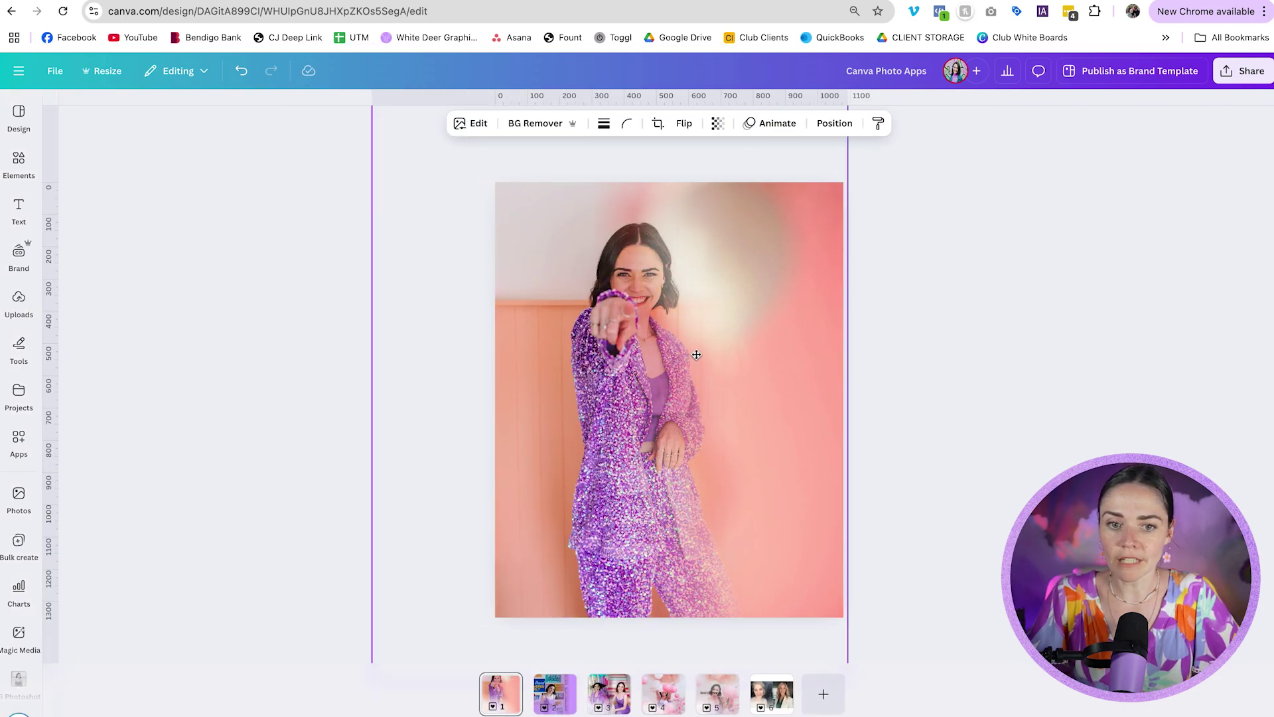
{"action": "left_click", "coordinate": [1022, 327]}
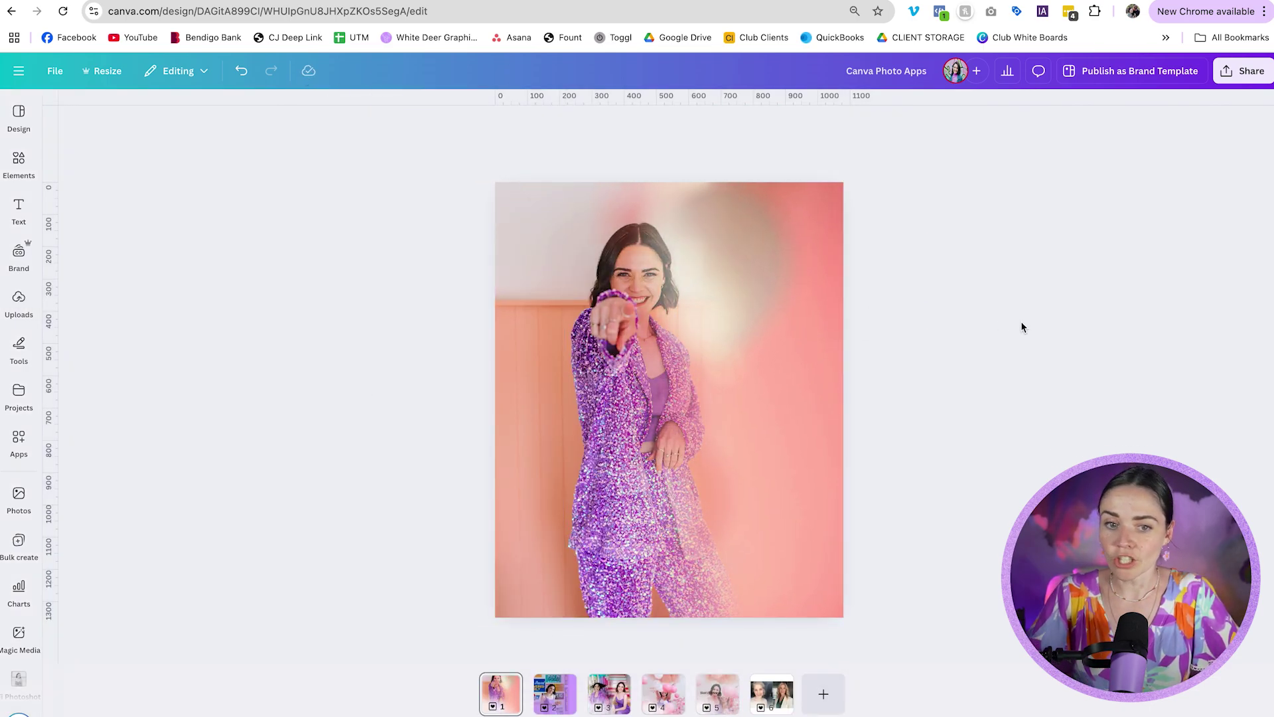
- Remove the background from the inner portrait with BG Remover and move the woman cutout aside
{"action": "left_click", "coordinate": [536, 303]}
{"action": "left_click", "coordinate": [536, 303]}
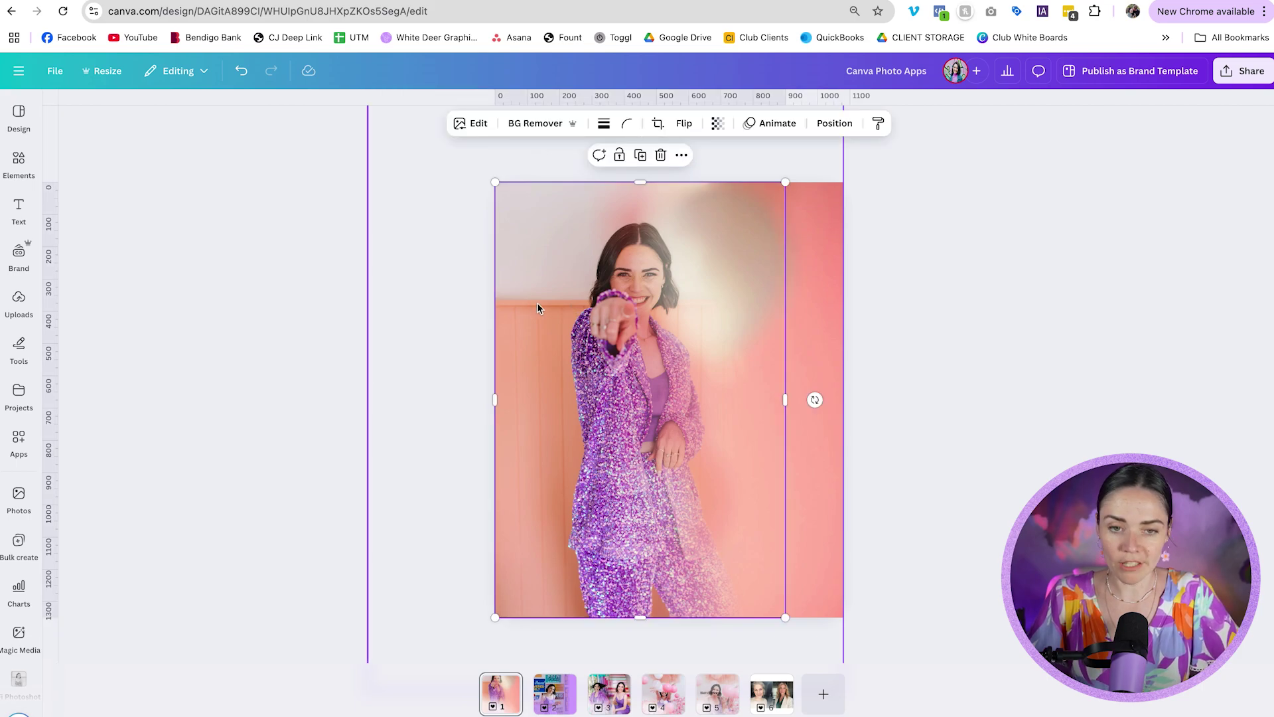
{"action": "left_click_drag", "start_coordinate": [570, 316], "coordinate": [606, 309]}
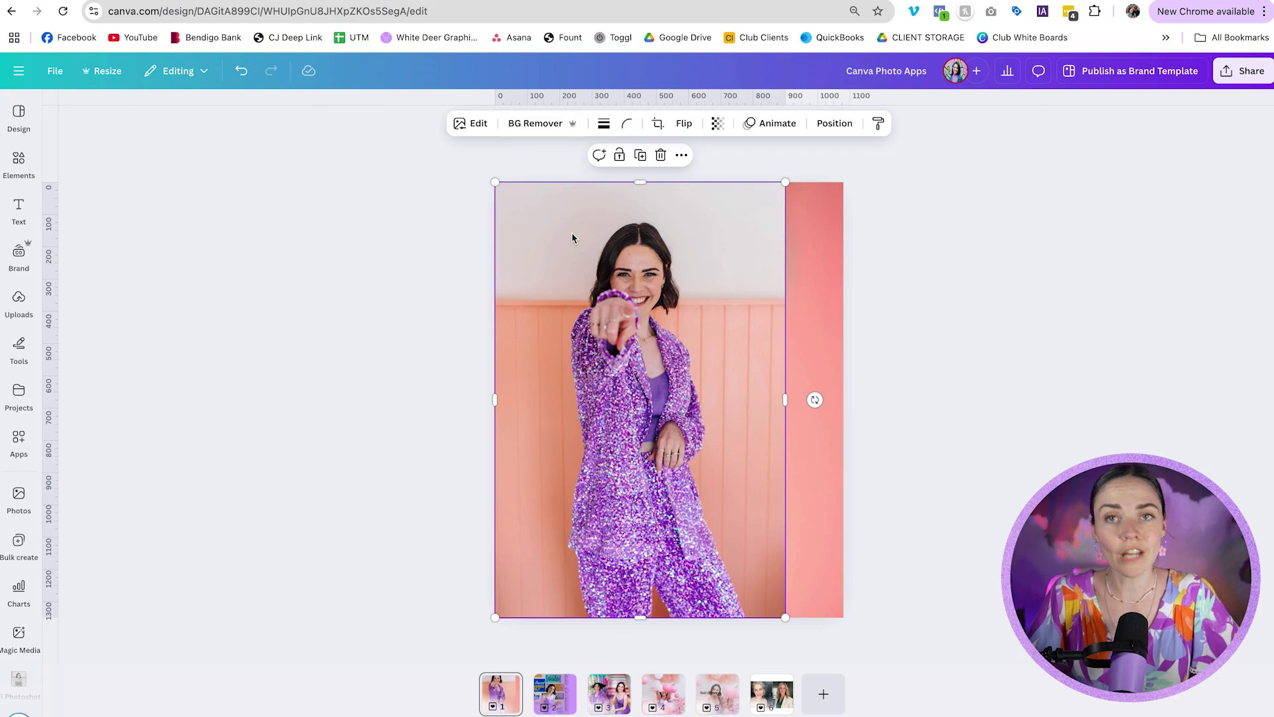
{"action": "left_click", "coordinate": [544, 126]}
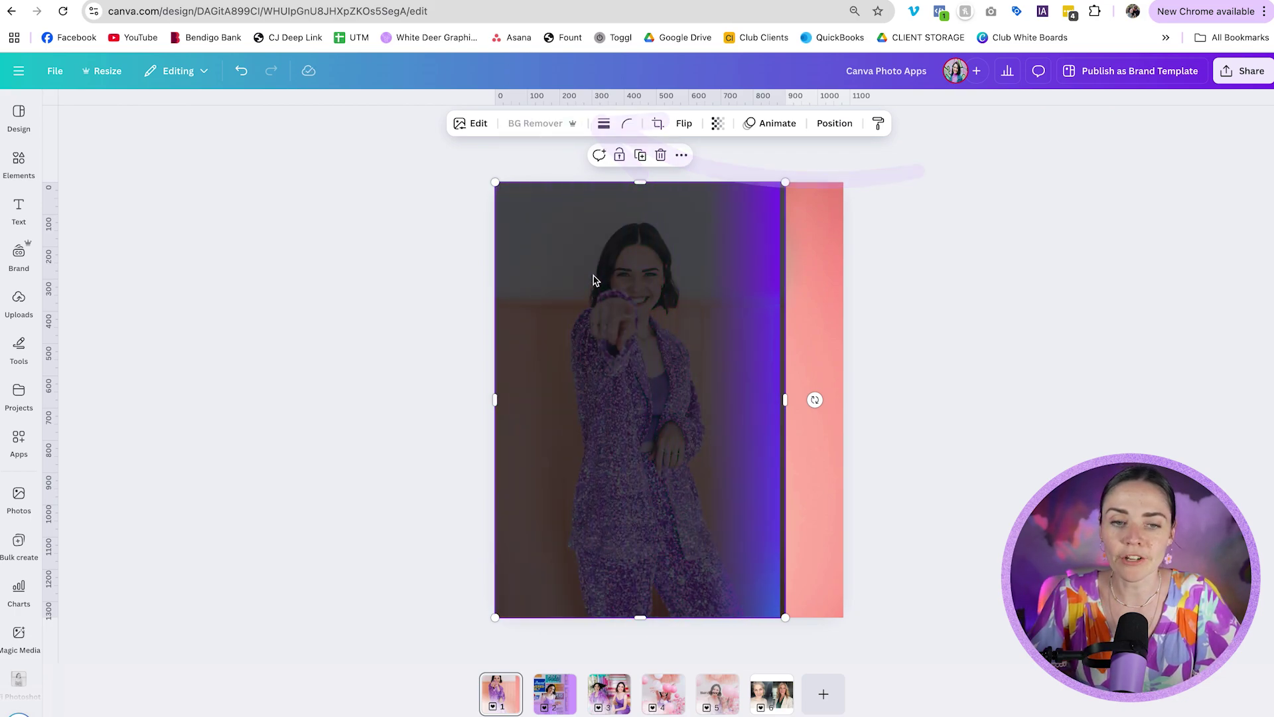
{"action": "mouse_move", "coordinate": [650, 433]}
{"action": "left_mouse_down"}
{"action": "mouse_move", "coordinate": [835, 438]}
{"action": "mouse_move", "coordinate": [797, 448]}
{"action": "mouse_move", "coordinate": [650, 428]}
{"action": "left_mouse_up"}
{"action": "left_click", "coordinate": [918, 432]}
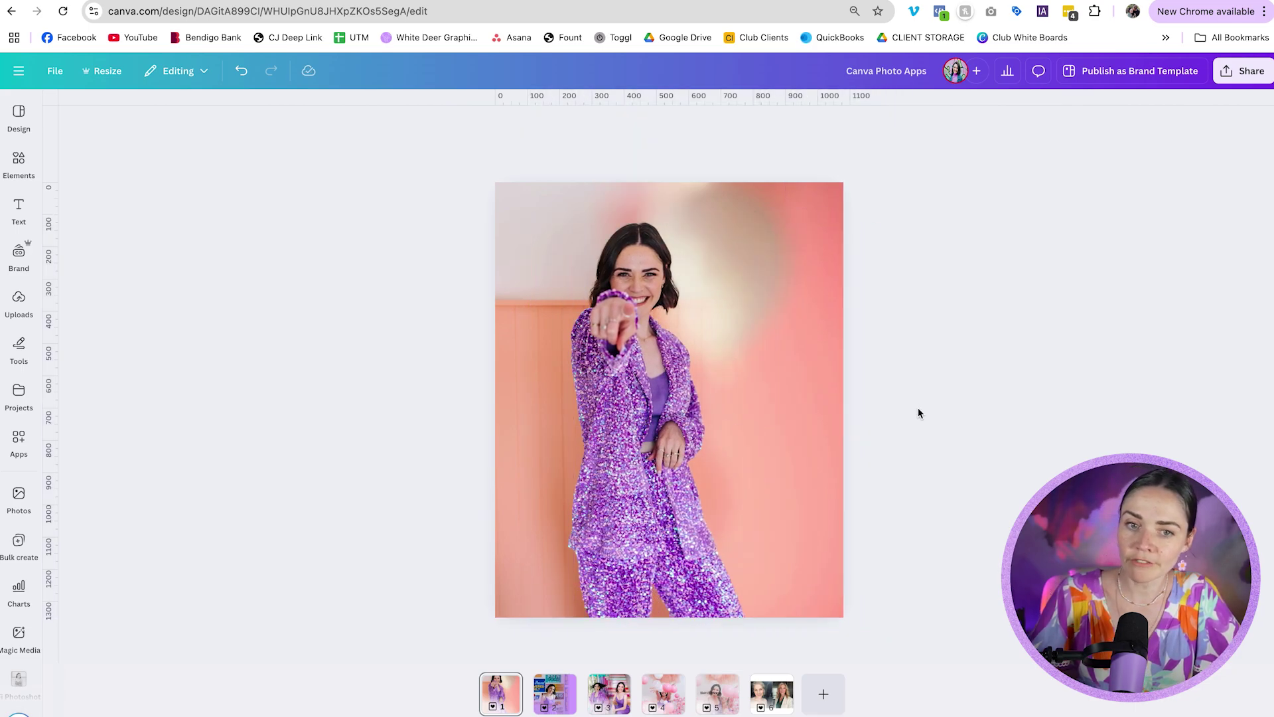
- Undo stray moves, align the woman cutout exactly over her original figure, then return to page 3
{"action": "left_click_drag", "start_coordinate": [673, 421], "coordinate": [619, 441]}
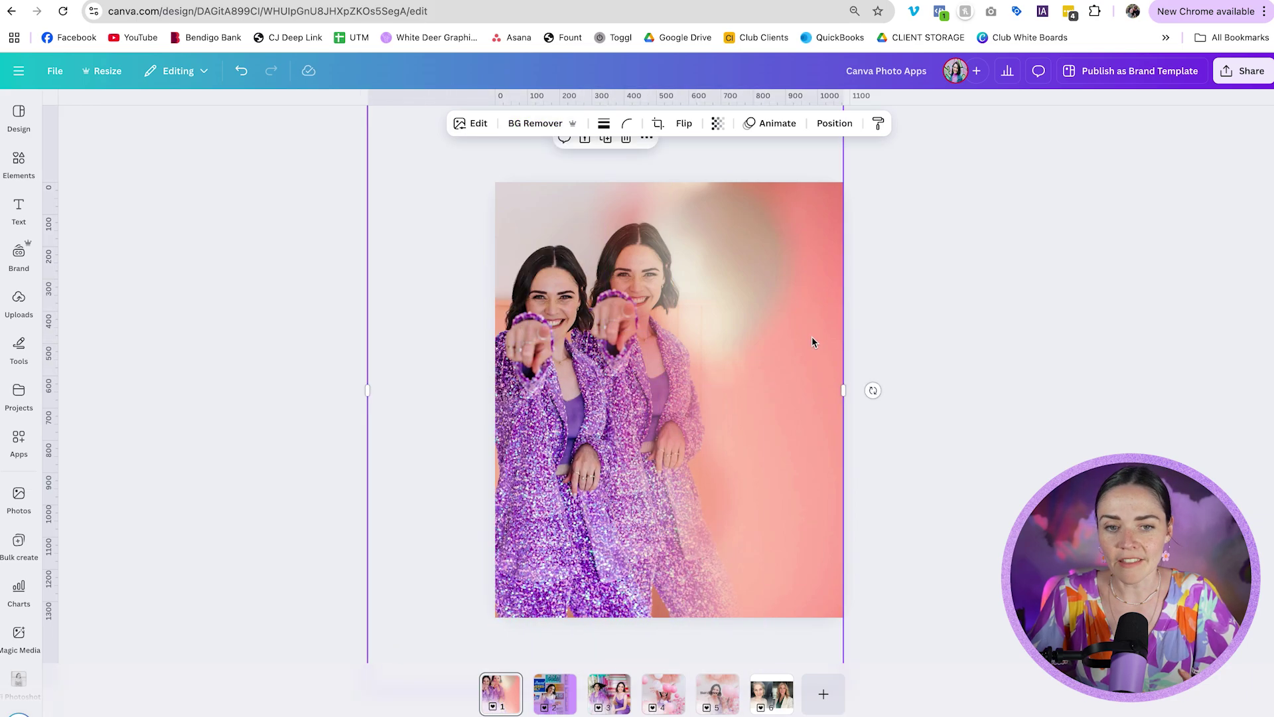
{"action": "key", "text": "ctrl+z"}
{"action": "key", "text": "ctrl+z"}
{"action": "key", "text": "ctrl+z"}
{"action": "key", "text": "ctrl+z"}
{"action": "key", "text": "ctrl+shift+z"}
{"action": "key", "text": "ctrl+shift+z"}
{"action": "key", "text": "ctrl+shift+z"}
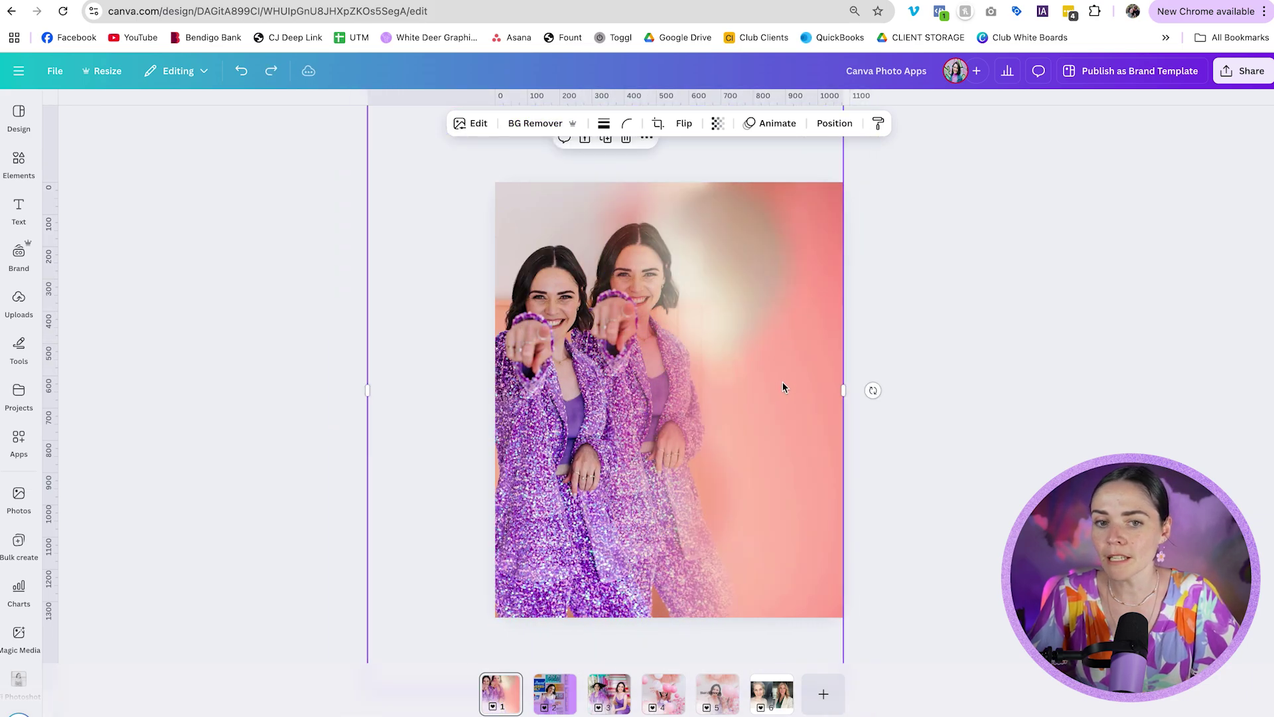
{"action": "left_click", "coordinate": [563, 451]}
{"action": "left_click_drag", "start_coordinate": [563, 452], "coordinate": [644, 428]}
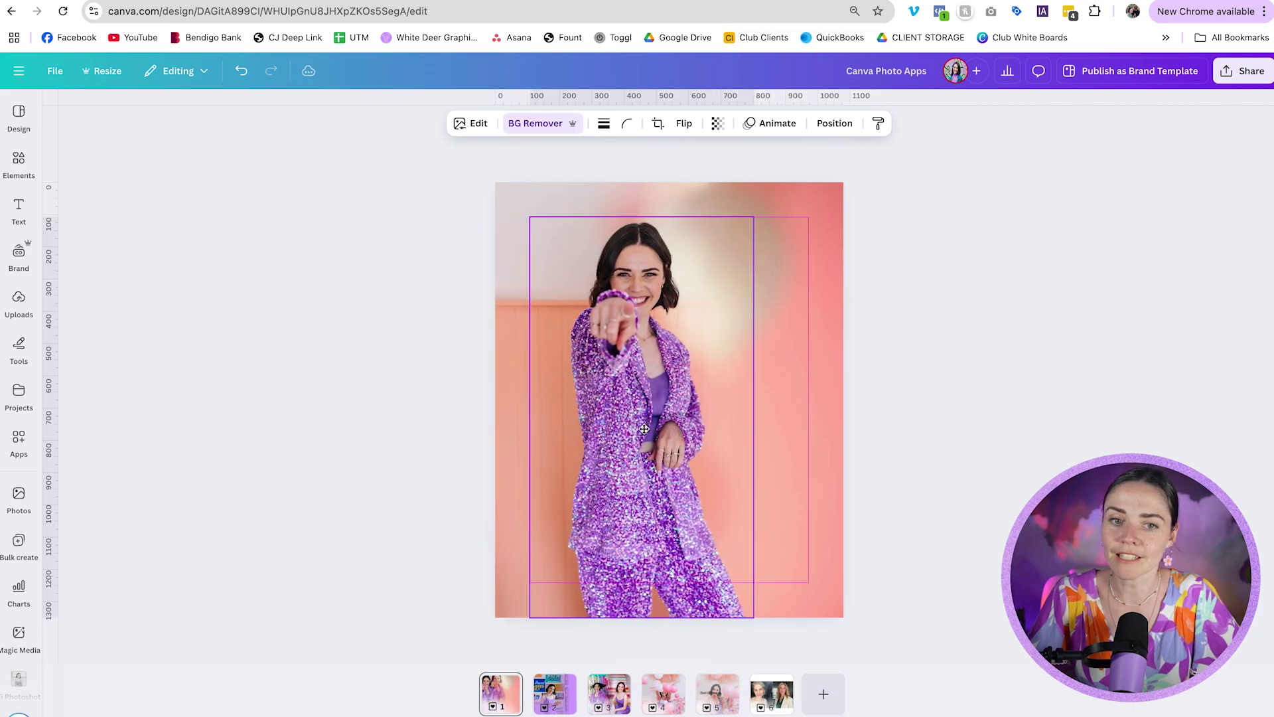
{"action": "left_click", "coordinate": [952, 420]}
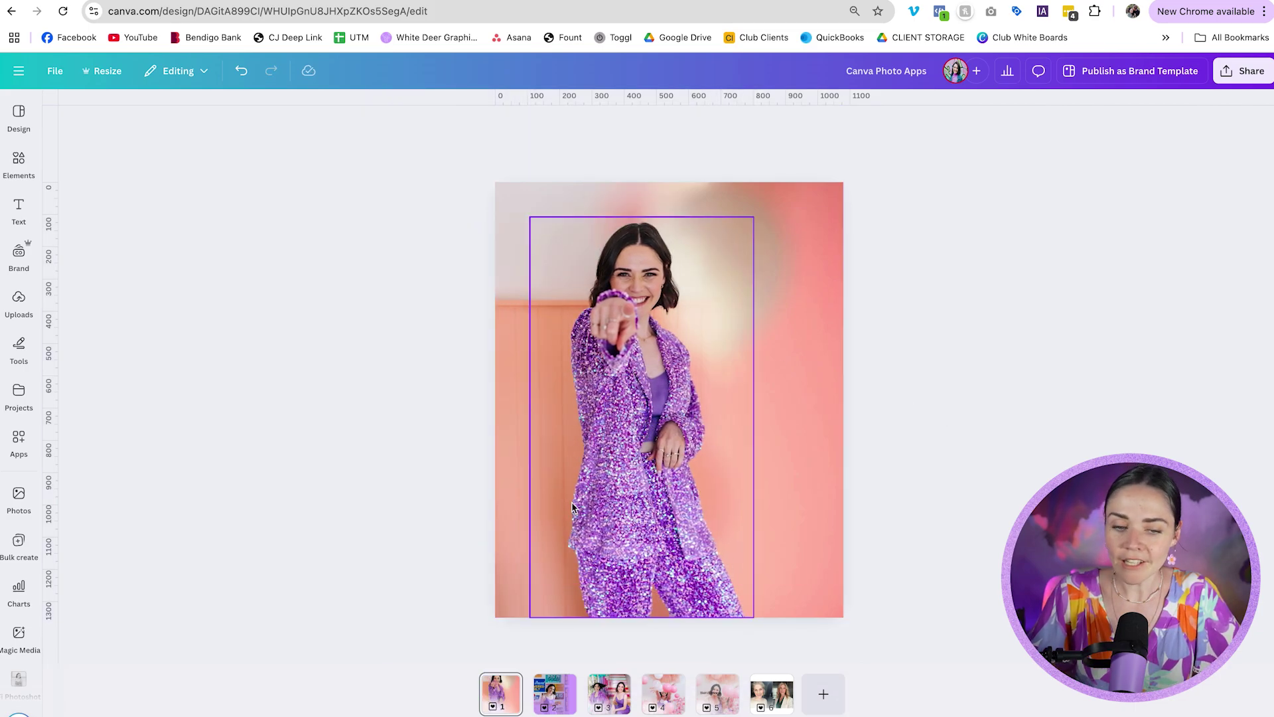
{"action": "left_click", "coordinate": [609, 693]}
{"action": "mouse_move", "coordinate": [574, 455]}
{"action": "left_mouse_down"}
{"action": "mouse_move", "coordinate": [510, 455]}
{"action": "mouse_move", "coordinate": [625, 456]}
{"action": "mouse_move", "coordinate": [568, 456]}
{"action": "left_mouse_up"}
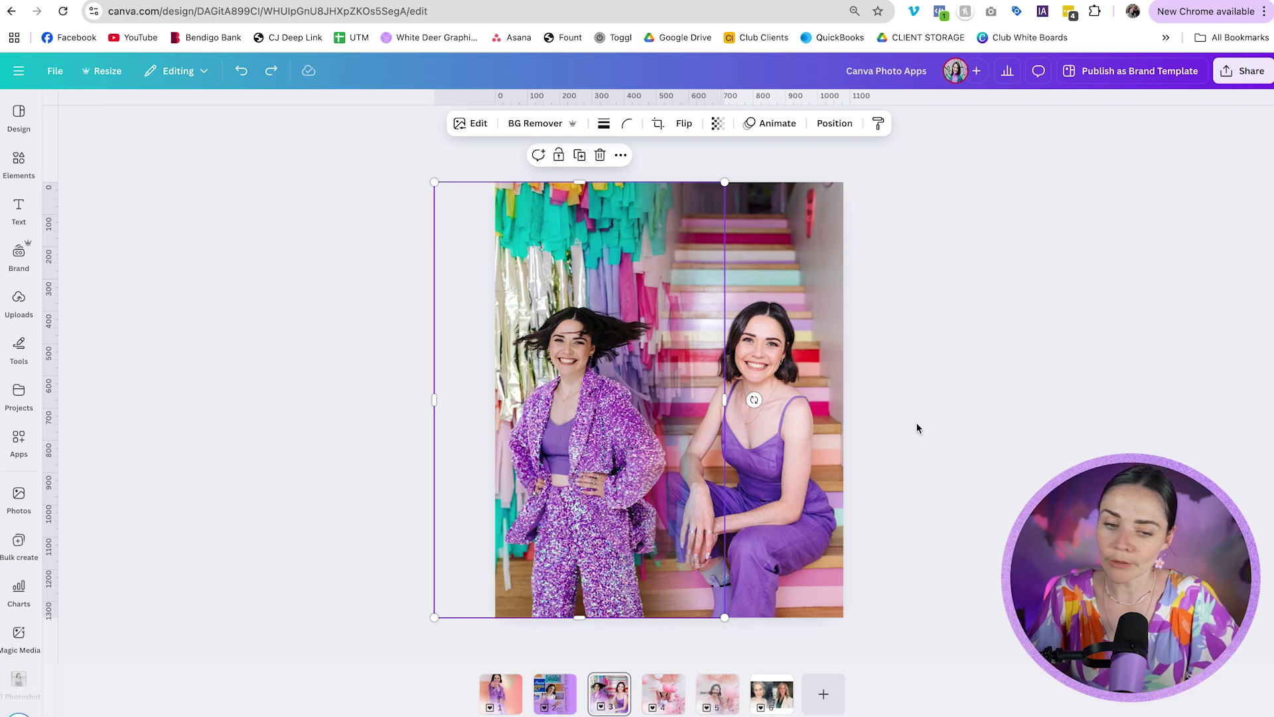
- Go to page 2 and insert a new page directly after it
{"action": "left_click", "coordinate": [566, 705]}
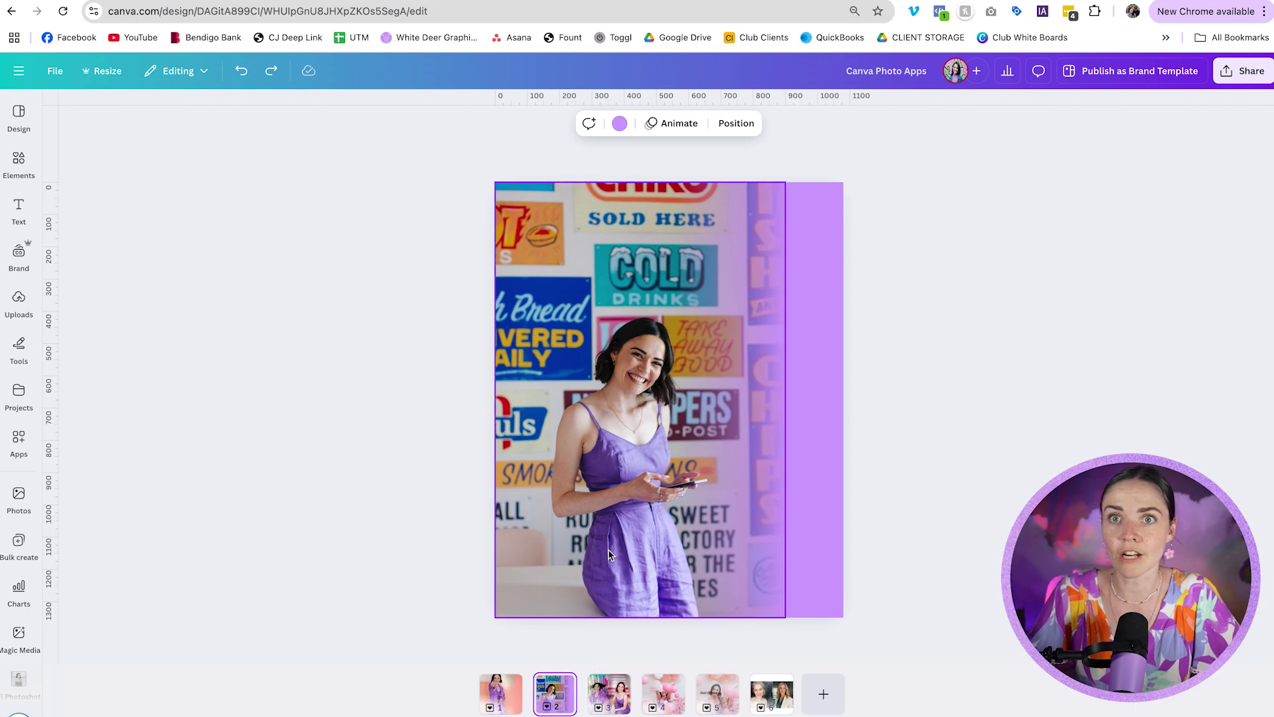
{"action": "left_click", "coordinate": [582, 683]}
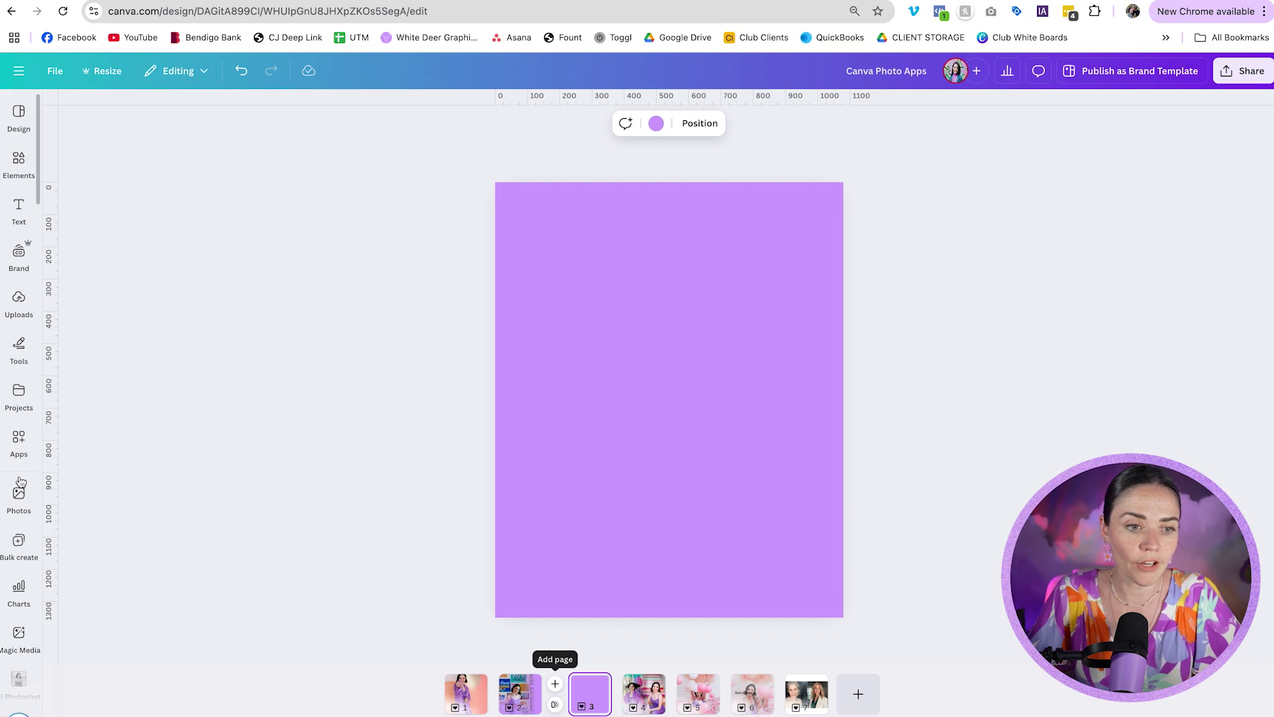
- Add the red-chair portrait from Fi Photoshot at the top-left, sized to full page height
{"action": "scroll", "coordinate": [20, 478], "scroll_direction": "down", "scroll_amount": 3}
{"action": "left_click", "coordinate": [19, 507]}
{"action": "left_click", "coordinate": [91, 460]}
{"action": "left_click_drag", "start_coordinate": [743, 417], "coordinate": [684, 369]}
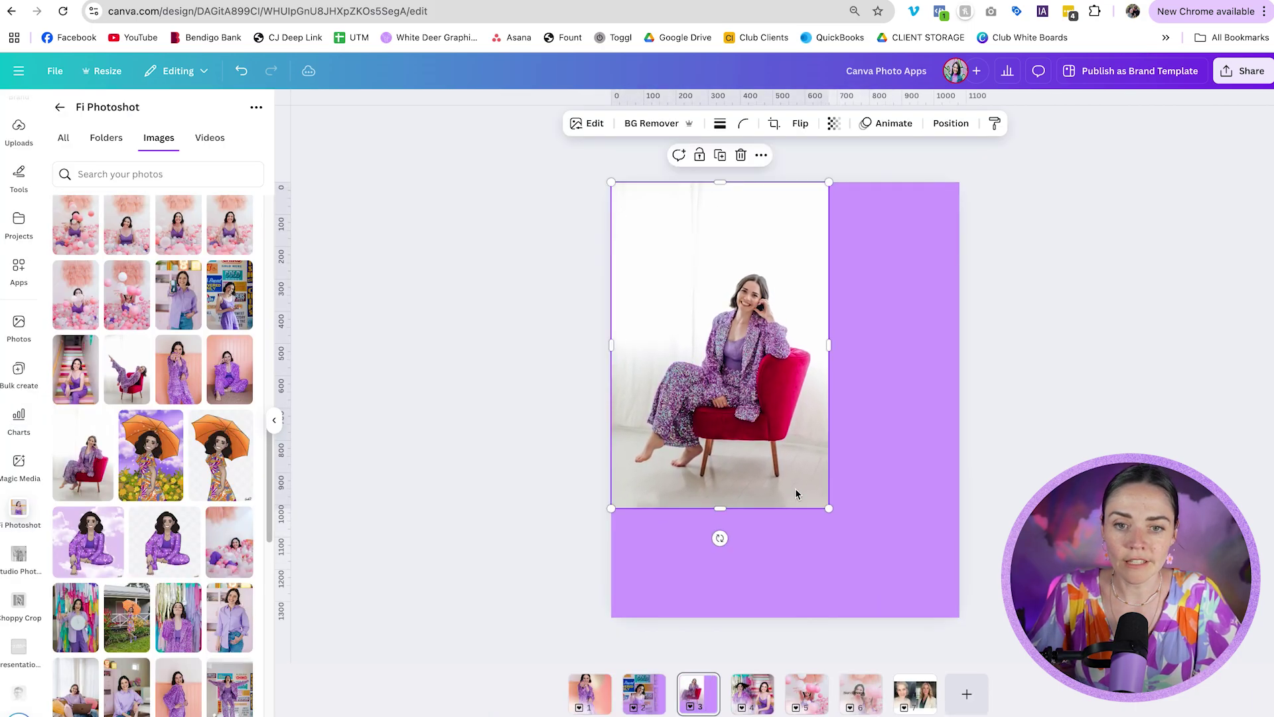
{"action": "left_click_drag", "start_coordinate": [828, 508], "coordinate": [939, 590]}
{"action": "left_click", "coordinate": [985, 509]}
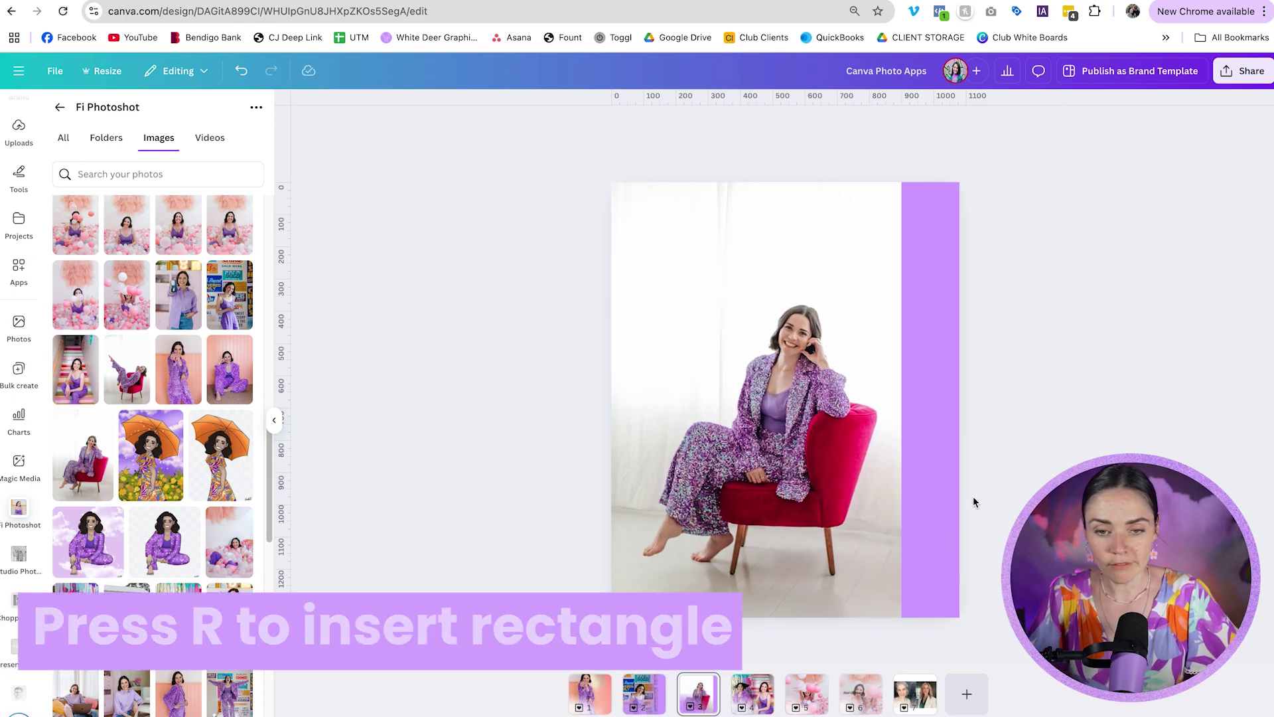
- Insert a purple square with R, position it over the photo, and delete the extra copies
{"action": "key", "text": "r"}
{"action": "left_click_drag", "start_coordinate": [805, 398], "coordinate": [825, 361]}
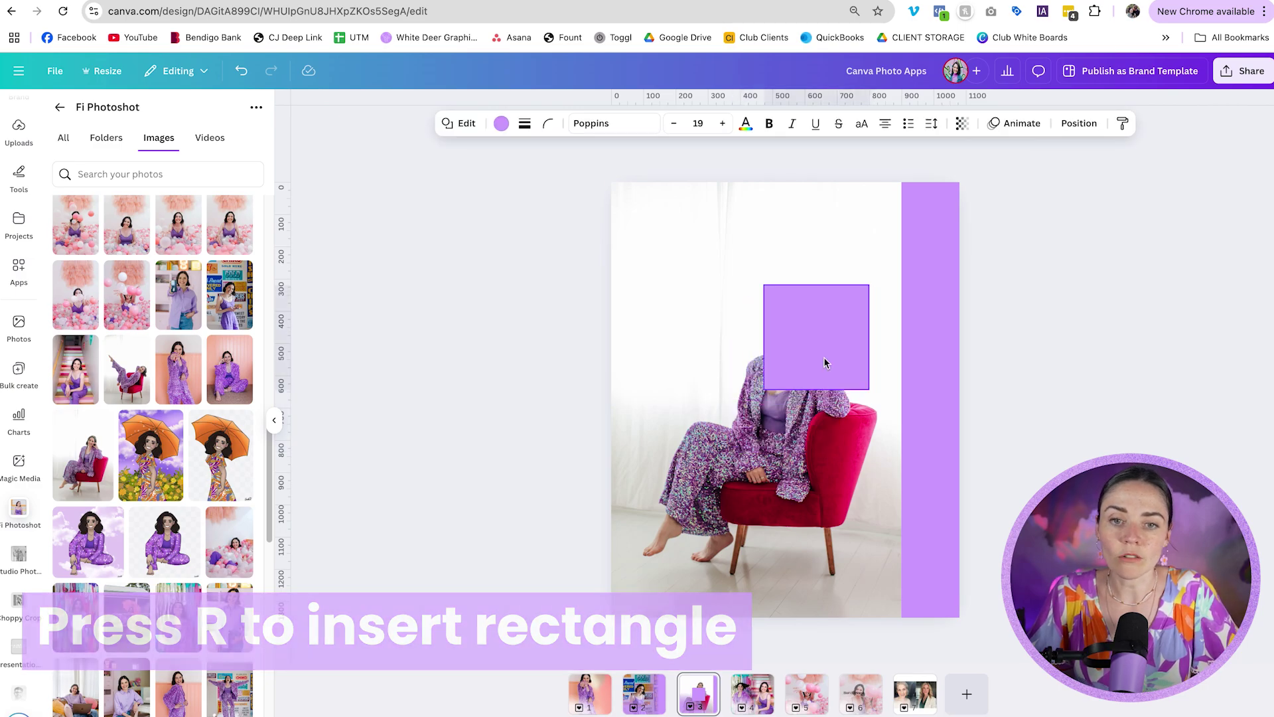
{"action": "scroll", "coordinate": [22, 266], "scroll_direction": "up", "scroll_amount": 3}
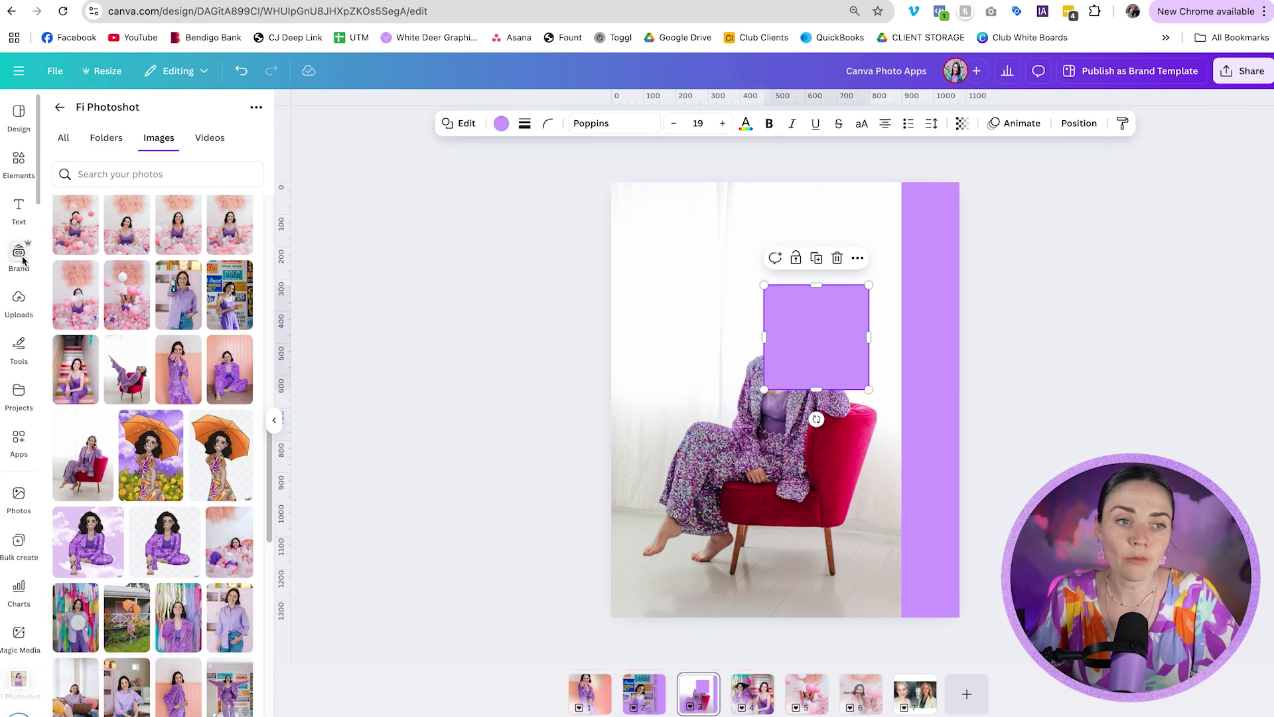
{"action": "left_click", "coordinate": [14, 163]}
{"action": "left_click", "coordinate": [14, 165]}
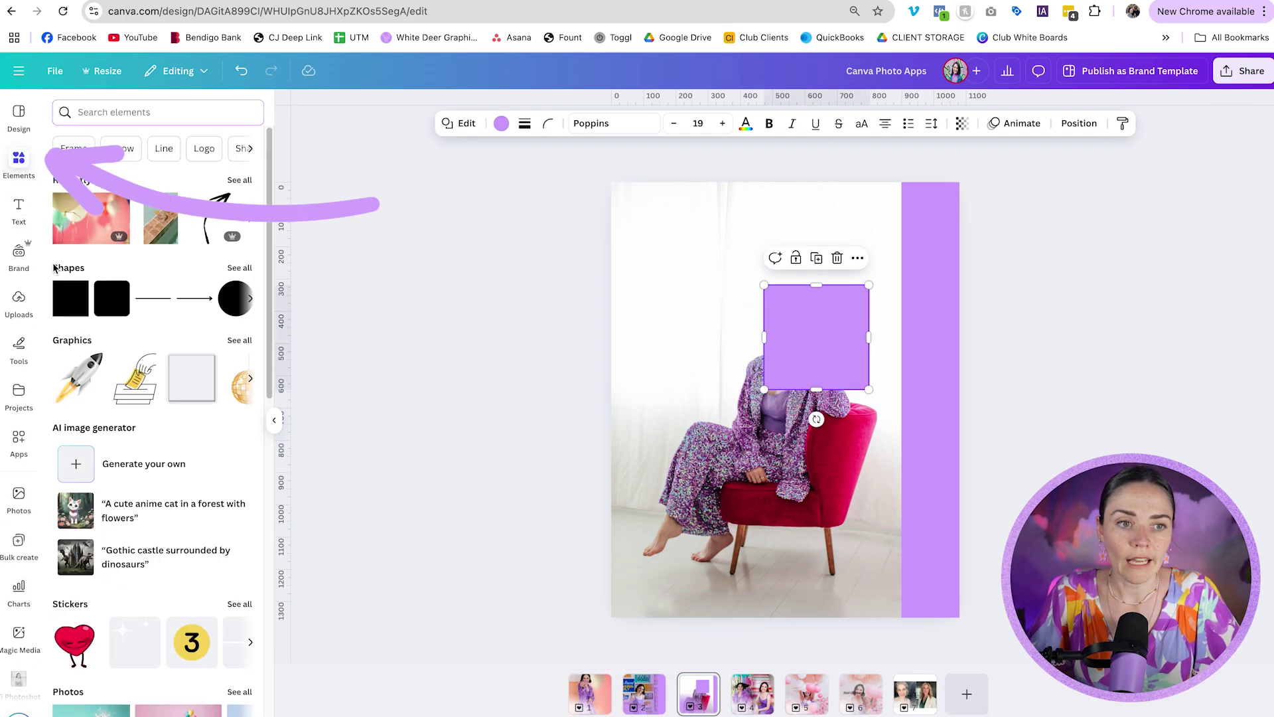
{"action": "left_click", "coordinate": [74, 309]}
{"action": "key", "text": "ctrl+d"}
{"action": "left_click_drag", "start_coordinate": [777, 427], "coordinate": [694, 358]}
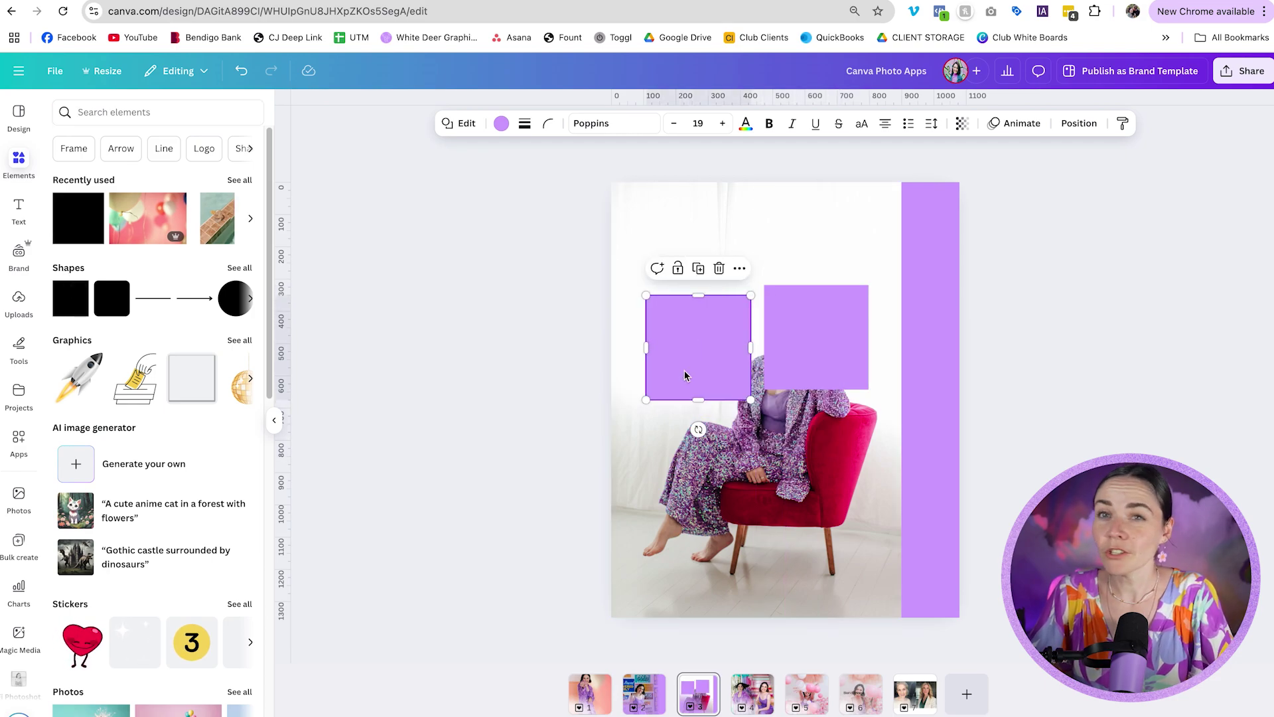
{"action": "key", "text": "Delete"}
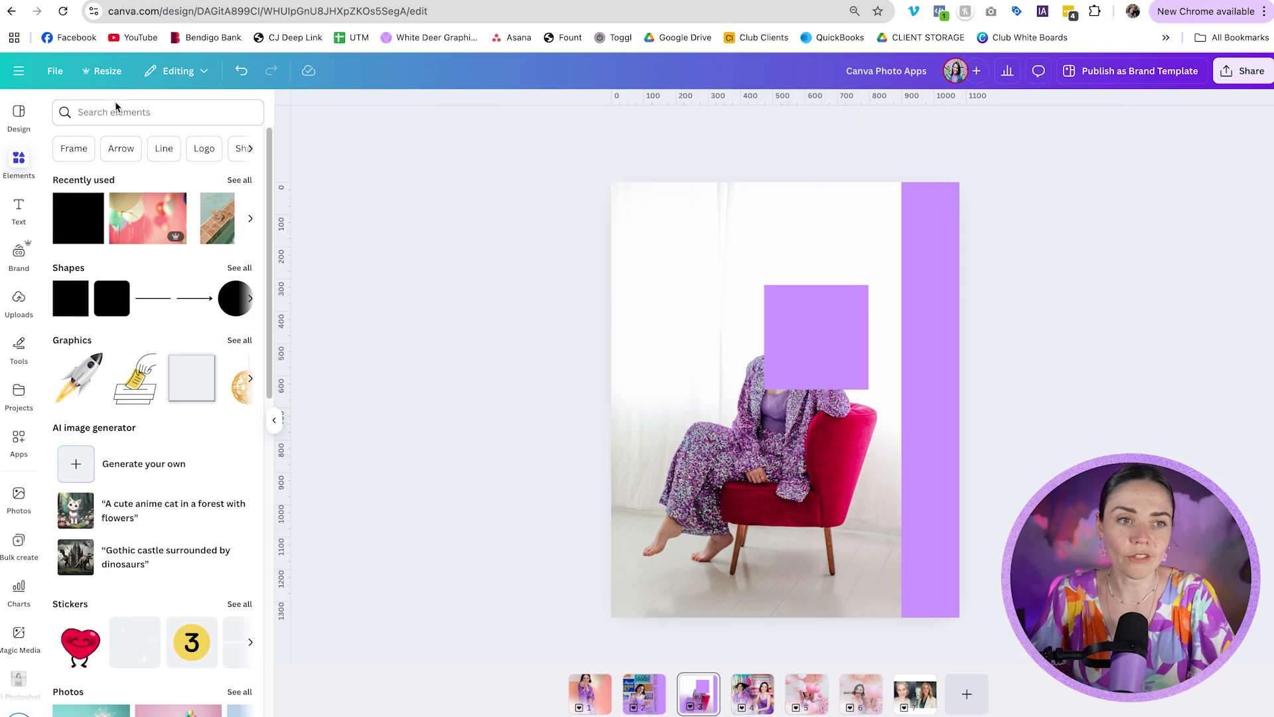
- Search Elements for 'square' and place the teal square graphic on the photo
{"action": "left_click", "coordinate": [89, 111]}
{"action": "type", "text": "square"}
{"action": "key", "text": "Return"}
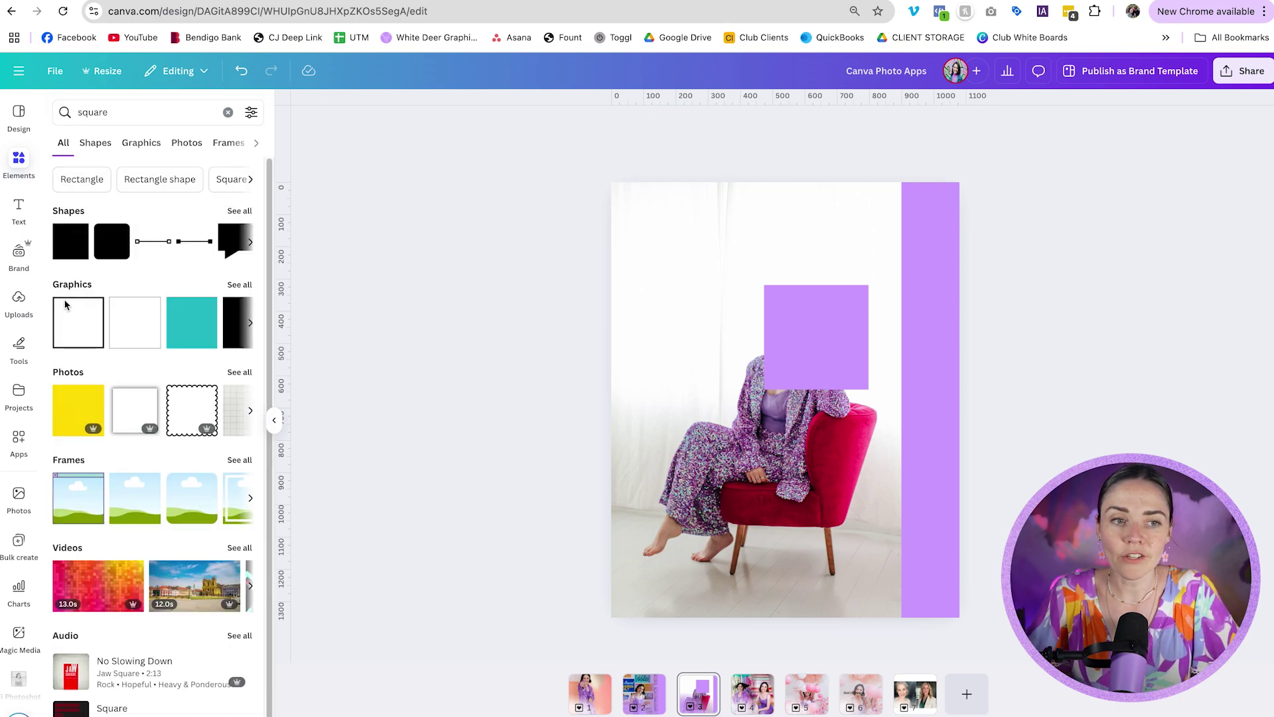
{"action": "left_click", "coordinate": [188, 334]}
{"action": "left_click_drag", "start_coordinate": [754, 389], "coordinate": [698, 410]}
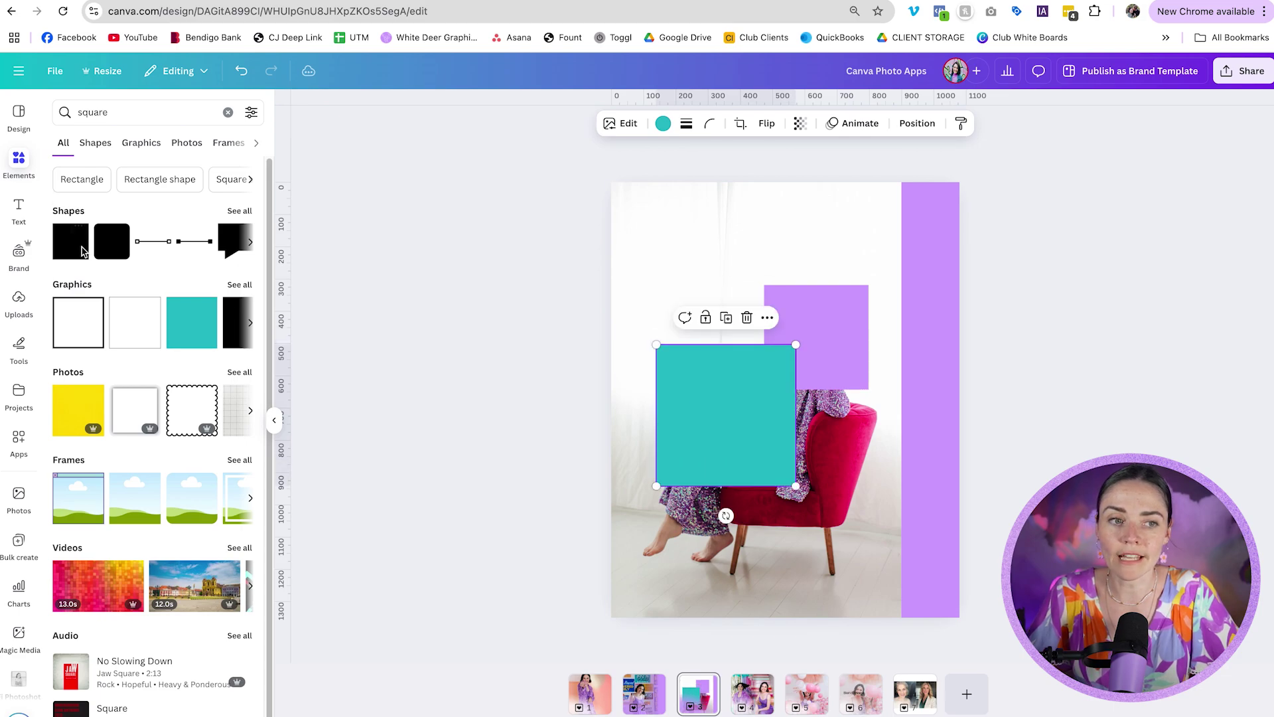
- Add a circle shape at the top-left and give it a black border of weight 56
{"action": "left_click", "coordinate": [239, 211]}
{"action": "scroll", "coordinate": [180, 279], "scroll_direction": "down", "scroll_amount": 3}
{"action": "left_click", "coordinate": [178, 277]}
{"action": "left_click_drag", "start_coordinate": [743, 322], "coordinate": [691, 282]}
{"action": "left_click", "coordinate": [548, 130]}
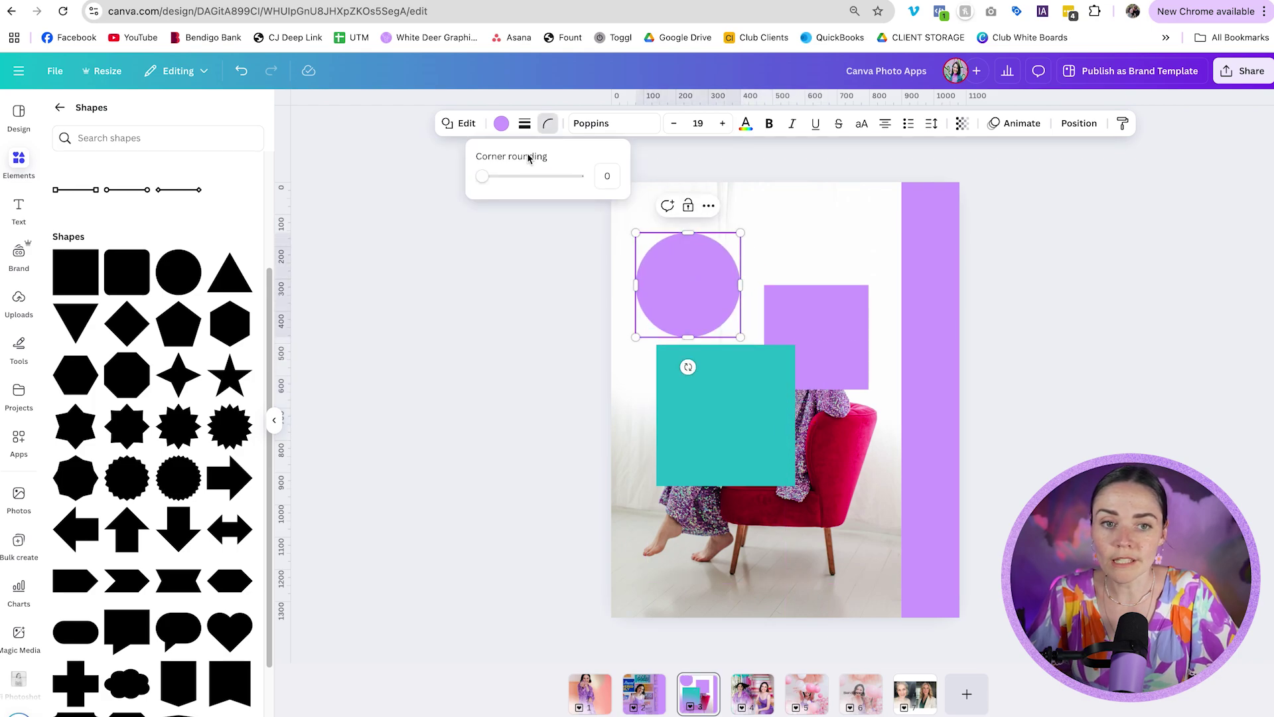
{"action": "left_click", "coordinate": [524, 125]}
{"action": "left_click_drag", "start_coordinate": [513, 206], "coordinate": [517, 206]}
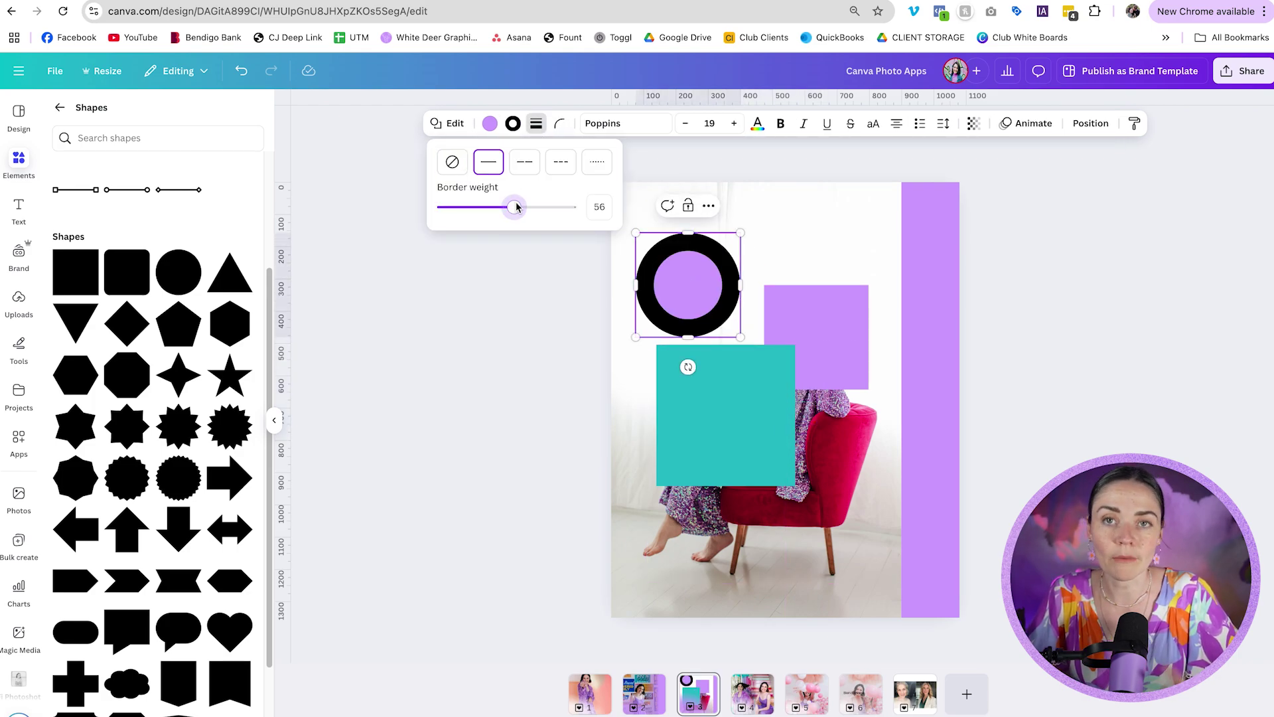
{"action": "key", "text": "Escape"}
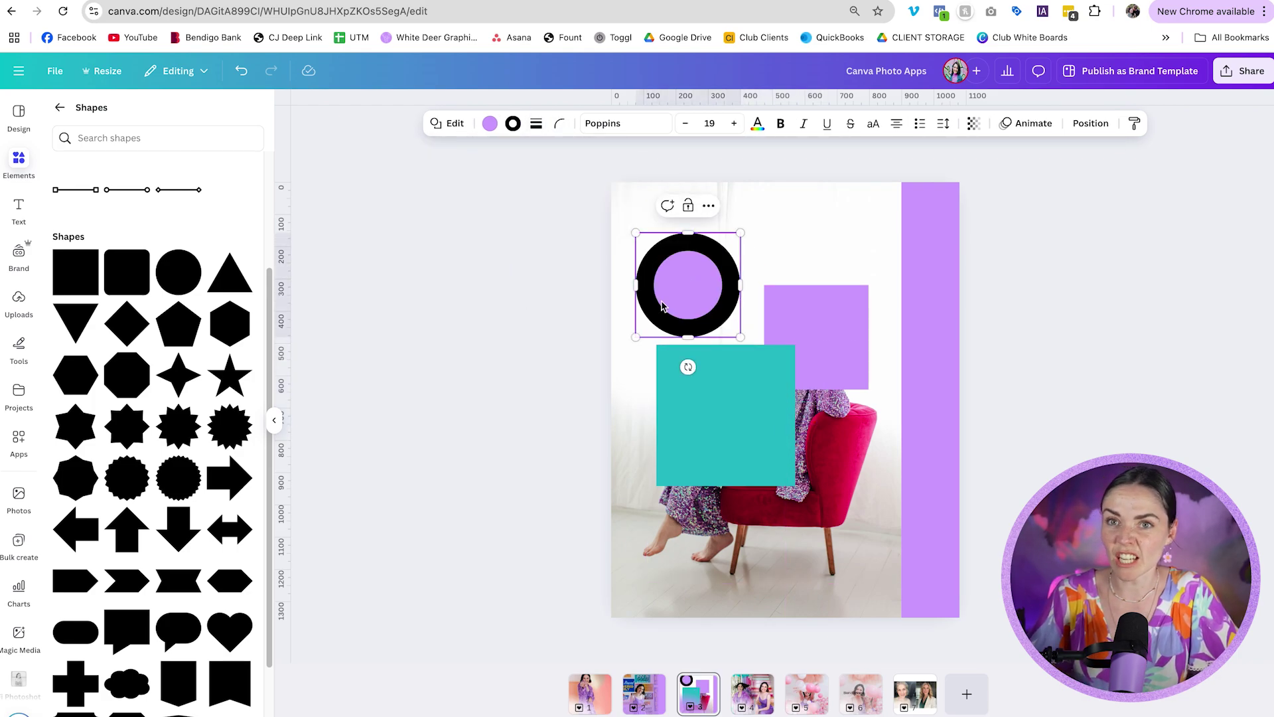
- Delete the teal square and the black-bordered circle, leaving the purple rectangle
{"action": "left_click", "coordinate": [559, 329]}
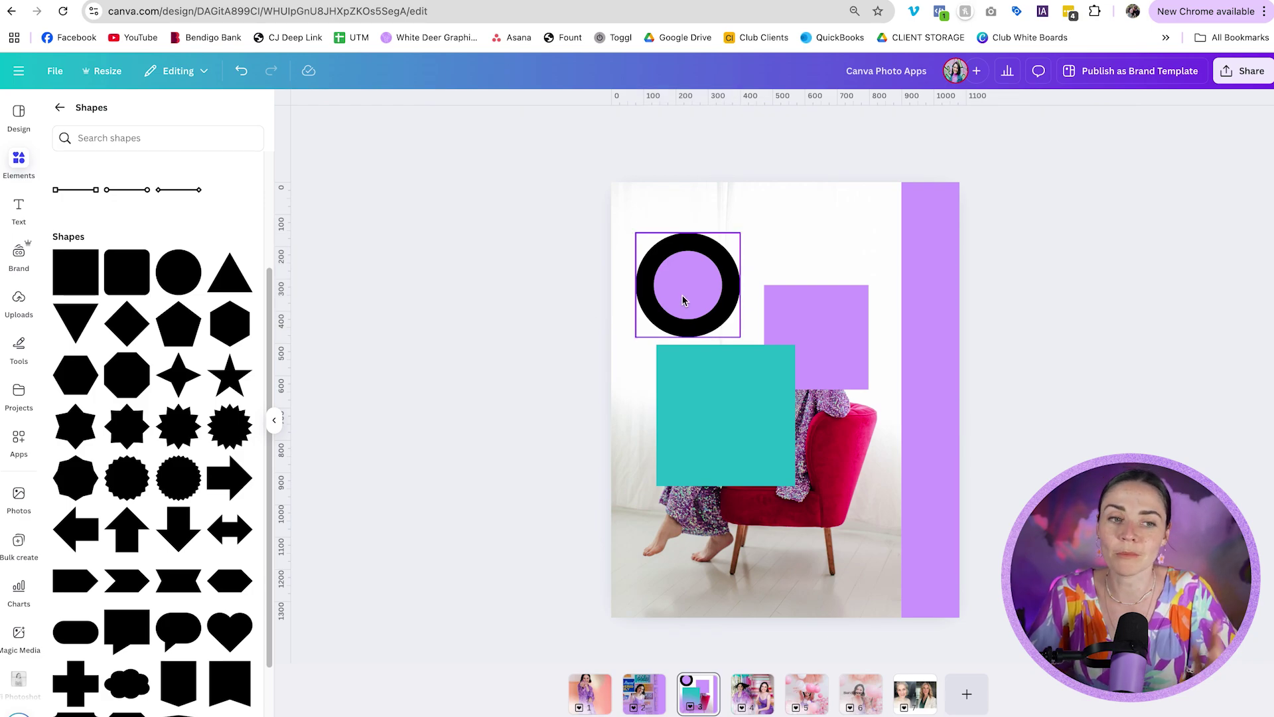
{"action": "left_click", "coordinate": [706, 406]}
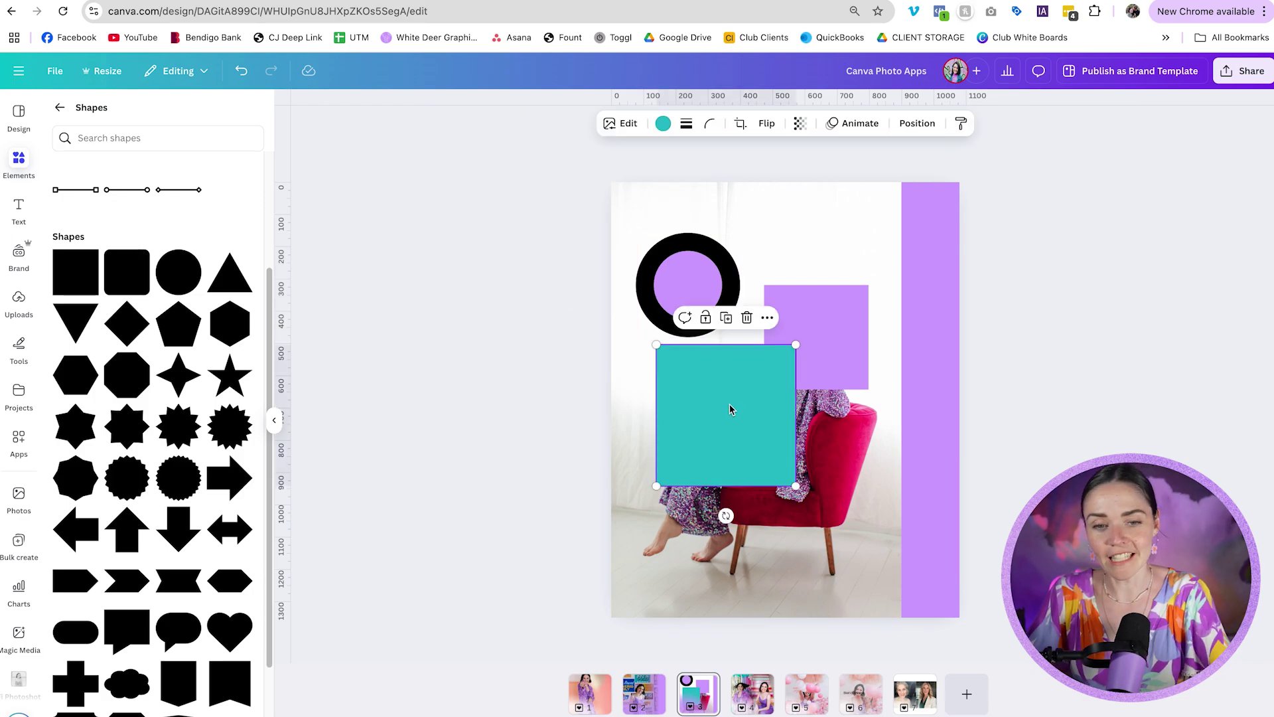
{"action": "key", "text": "Delete"}
{"action": "left_click", "coordinate": [687, 308]}
{"action": "key", "text": "Delete"}
- Move the purple rectangle up and switch its fill to a gradient
{"action": "left_click_drag", "start_coordinate": [829, 361], "coordinate": [851, 618]}
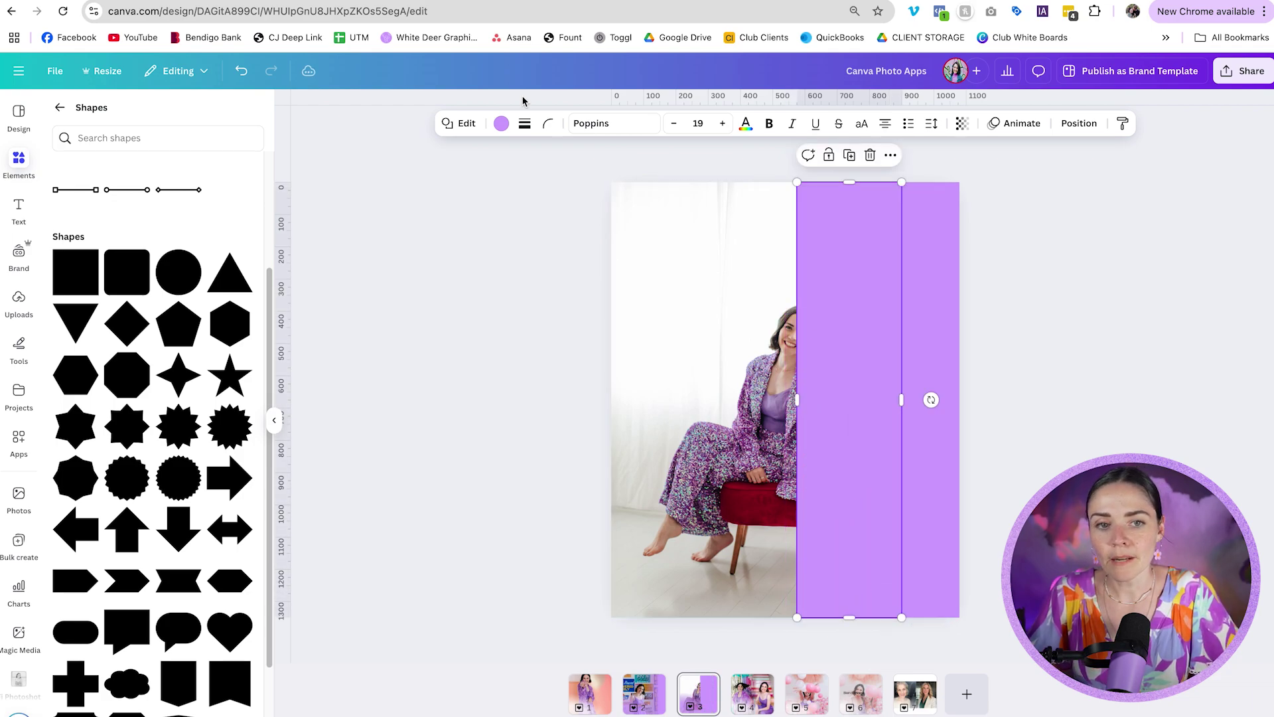
{"action": "left_click", "coordinate": [501, 125]}
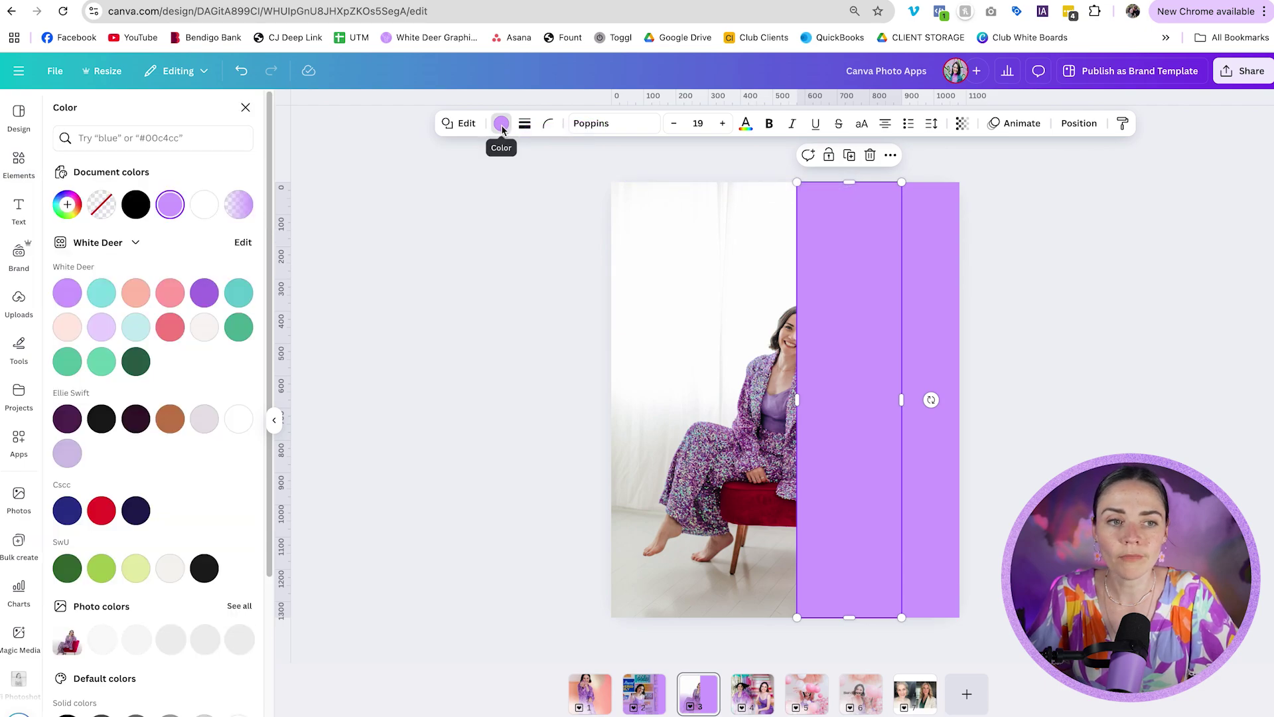
{"action": "left_click", "coordinate": [170, 206]}
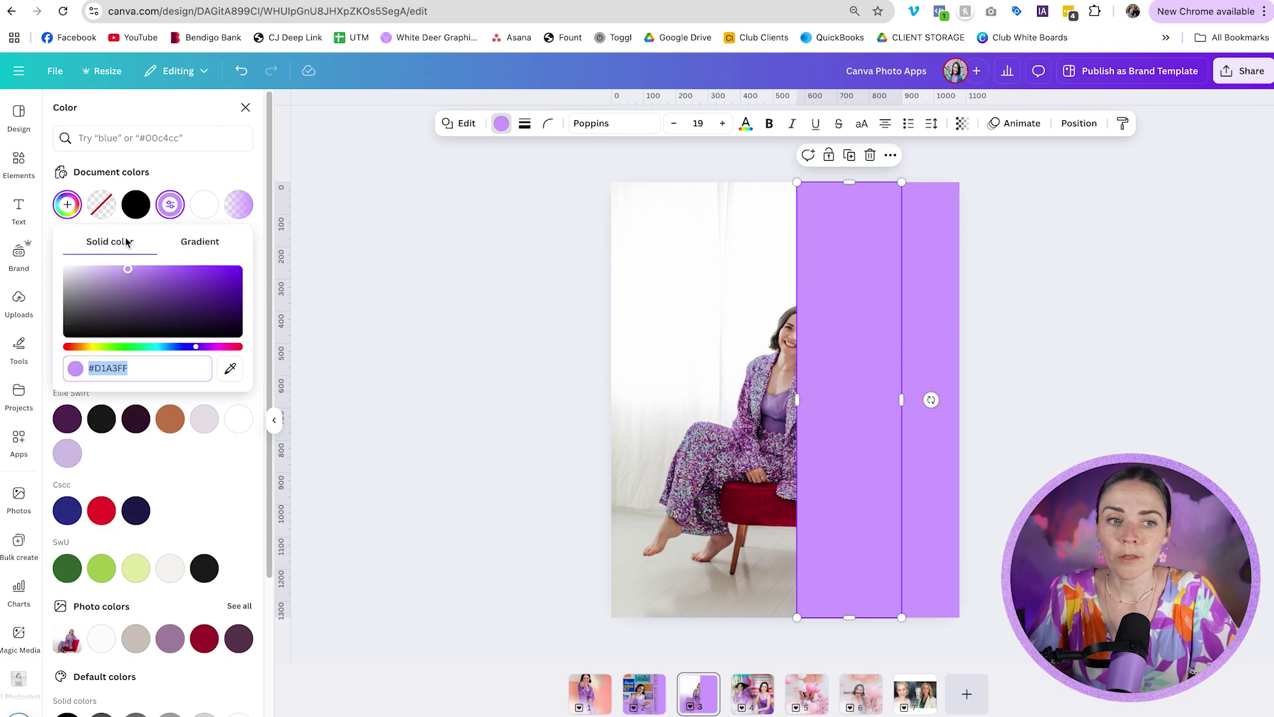
{"action": "left_click", "coordinate": [217, 243]}
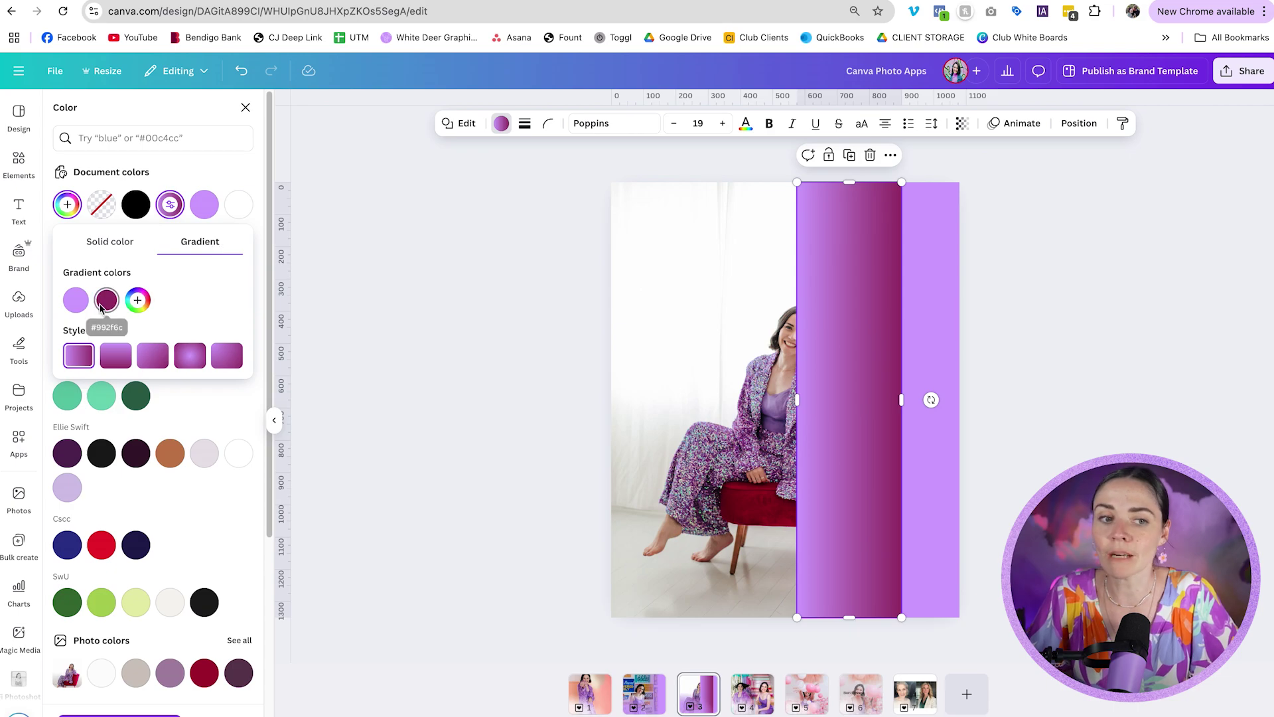
- Set both gradient stops to the sampled light purple, making one stop 0% transparent
{"action": "left_click", "coordinate": [107, 304]}
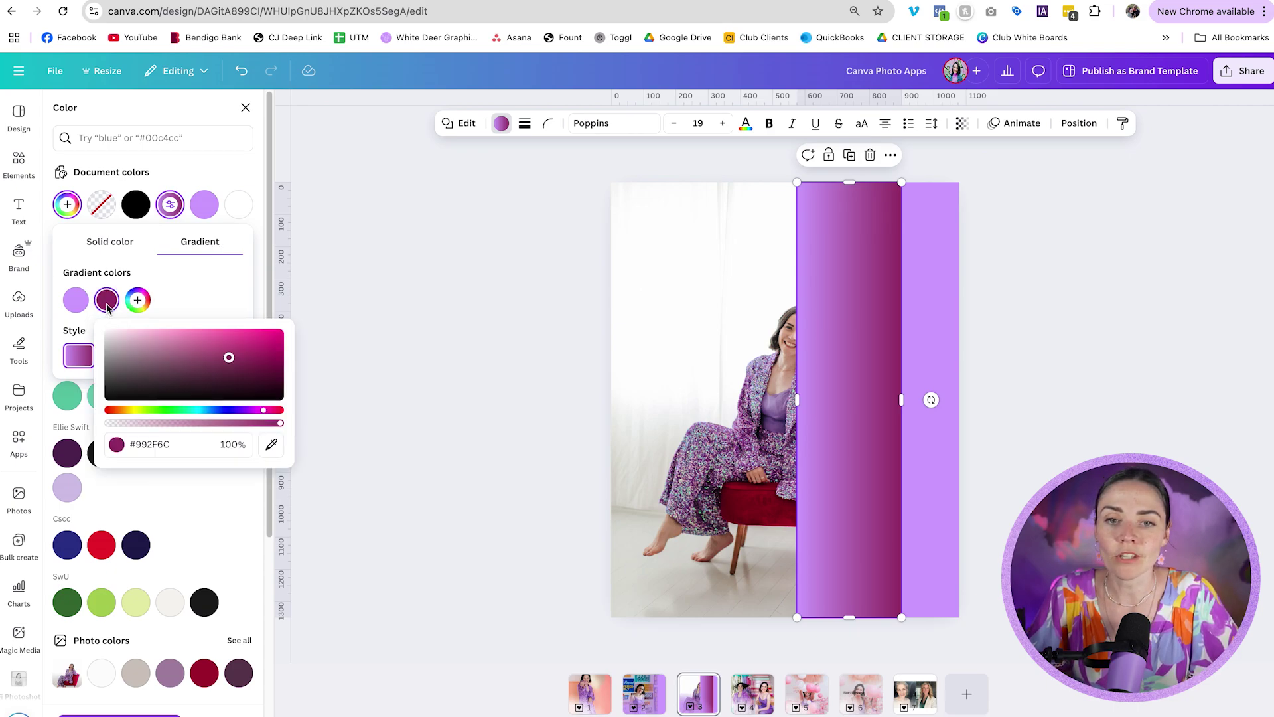
{"action": "left_click", "coordinate": [75, 304]}
{"action": "left_click", "coordinate": [75, 304]}
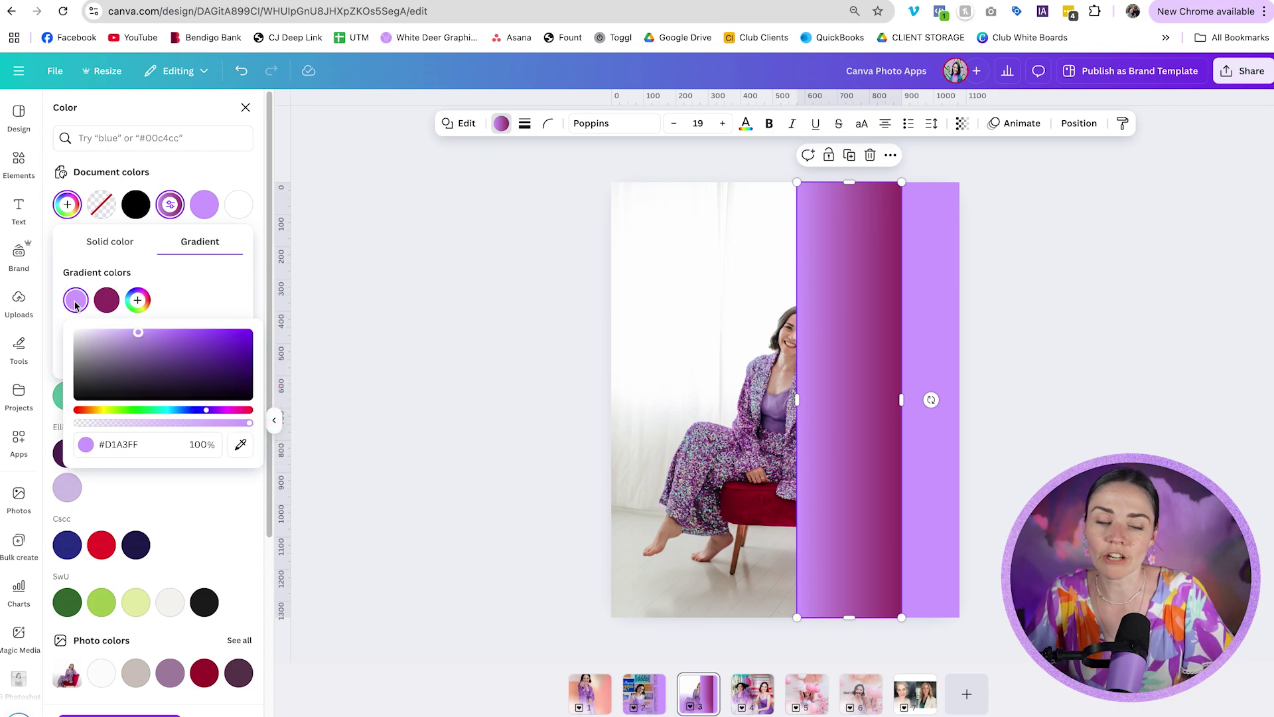
{"action": "left_click", "coordinate": [107, 302]}
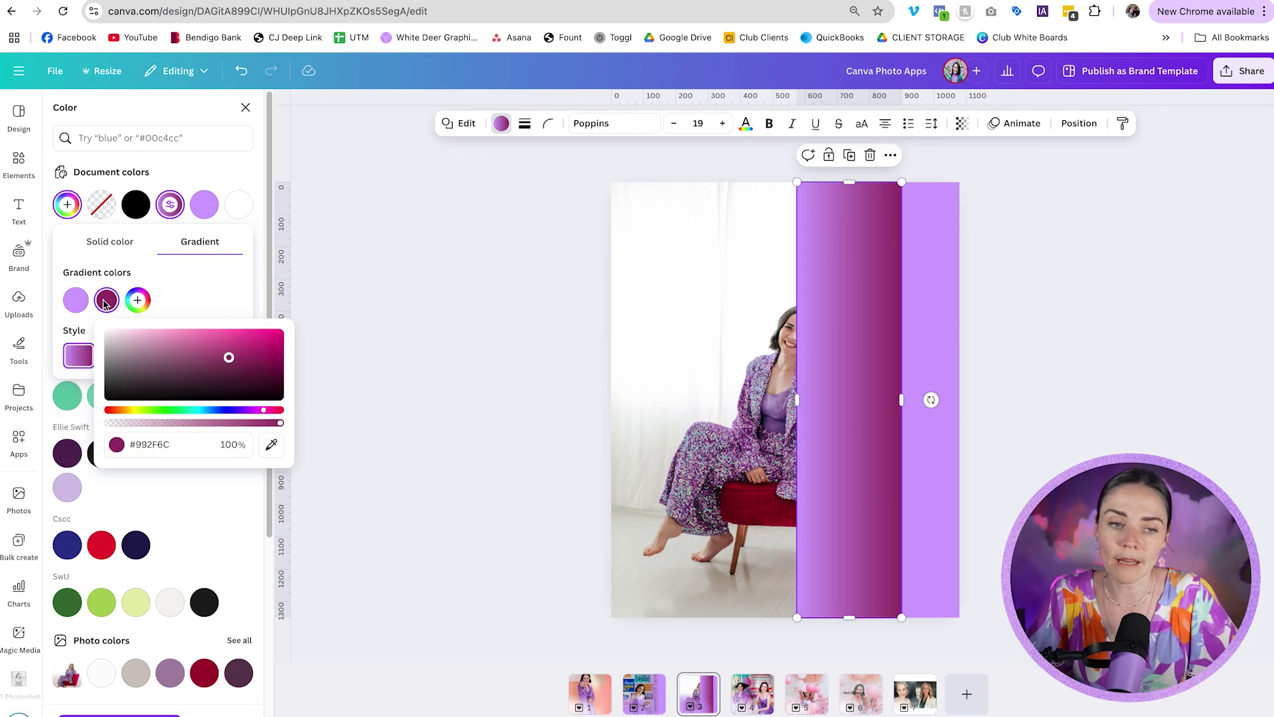
{"action": "left_click", "coordinate": [271, 445]}
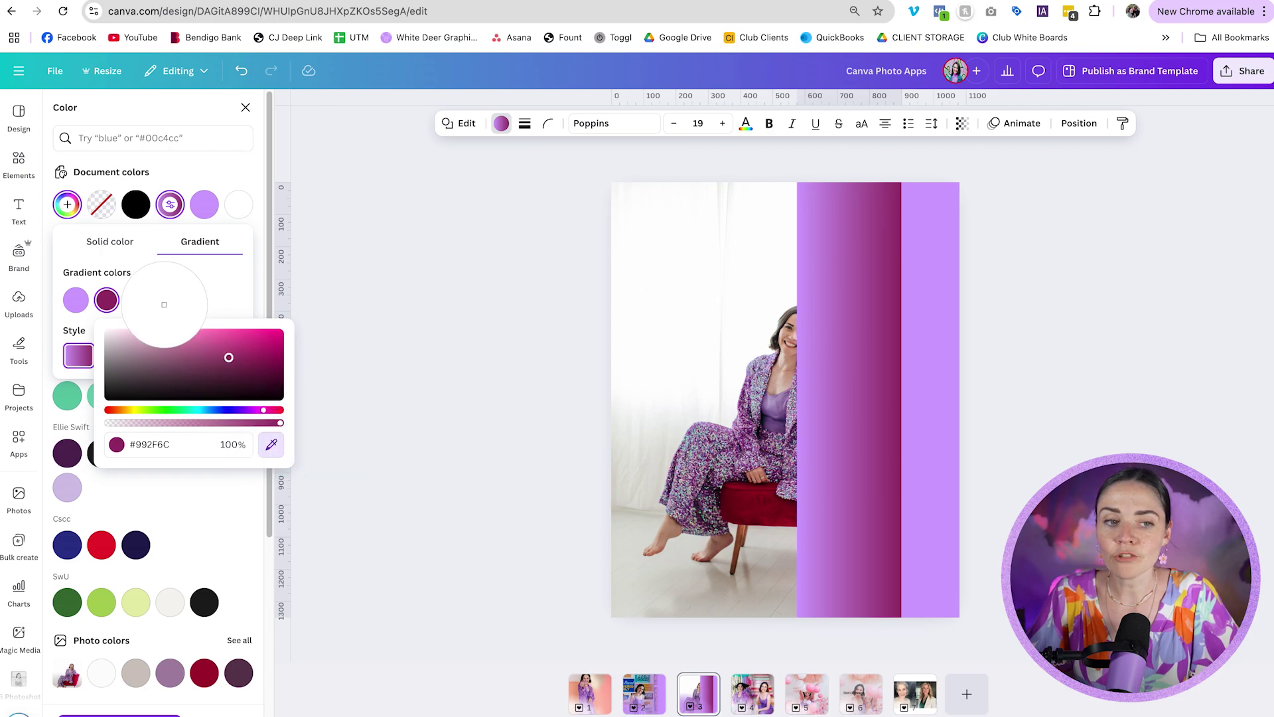
{"action": "left_click", "coordinate": [80, 302]}
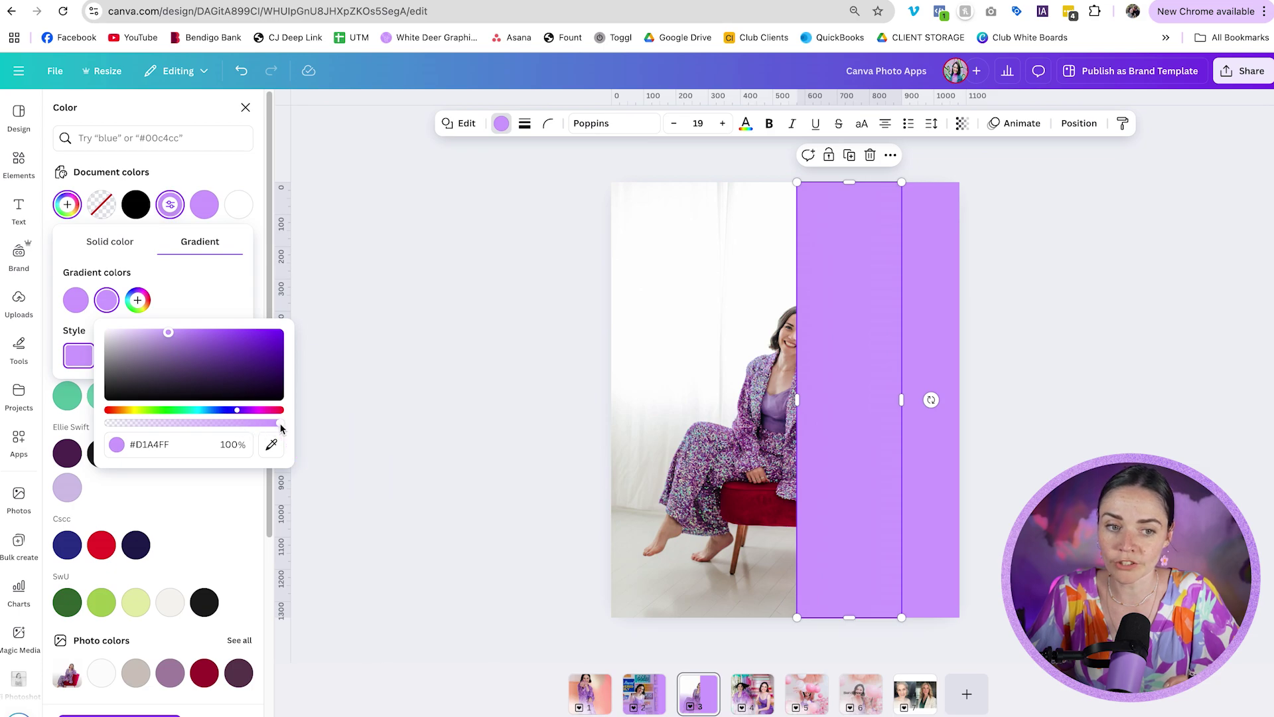
{"action": "left_click_drag", "start_coordinate": [280, 427], "coordinate": [109, 425]}
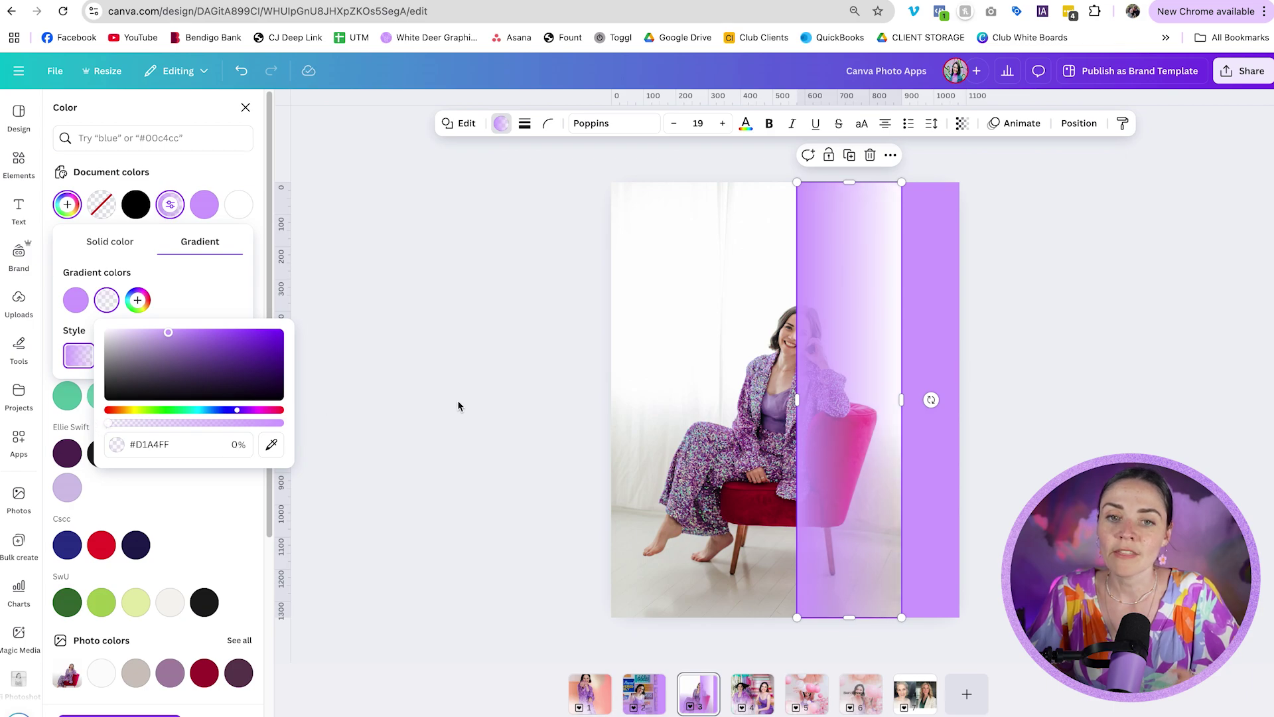
{"action": "key", "text": "Escape"}
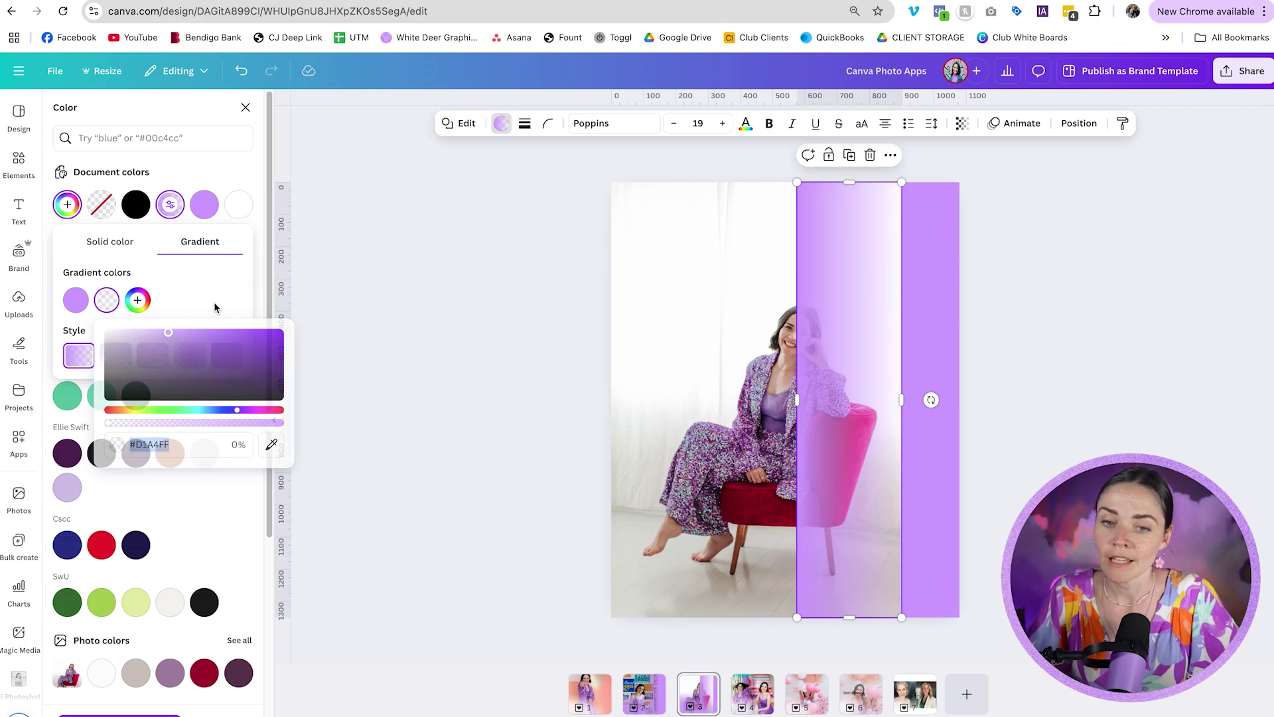
{"action": "left_click", "coordinate": [1029, 421]}
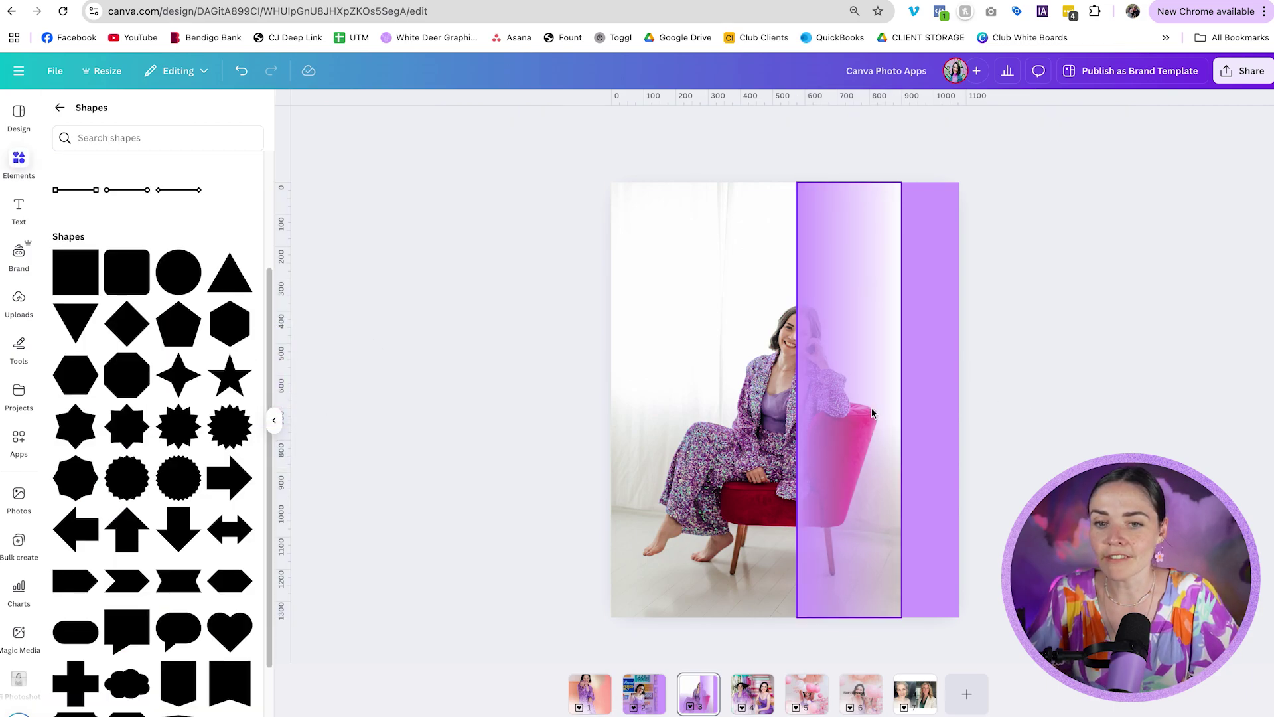
- Reverse the gradient so the purple stop sits on the right after the transparent one
{"action": "left_click_drag", "start_coordinate": [871, 408], "coordinate": [831, 408]}
{"action": "key", "text": "ctrl+z"}
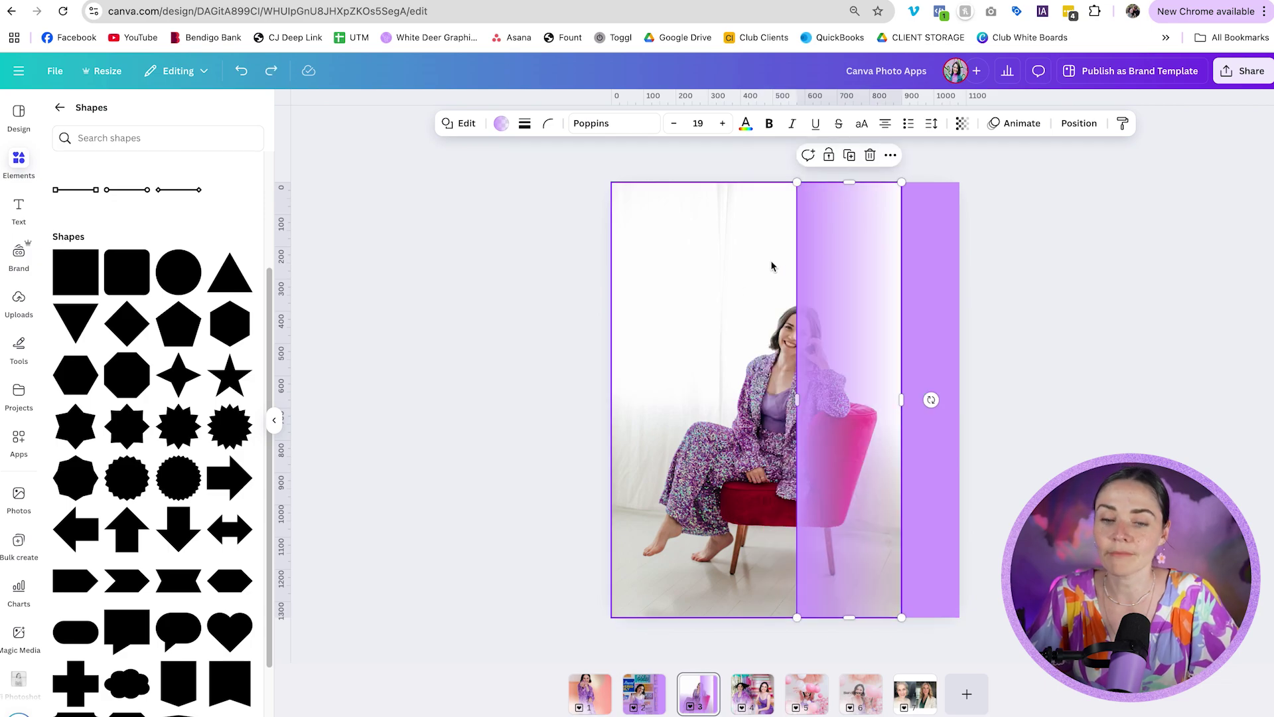
{"action": "left_click", "coordinate": [501, 123]}
{"action": "left_click", "coordinate": [66, 205]}
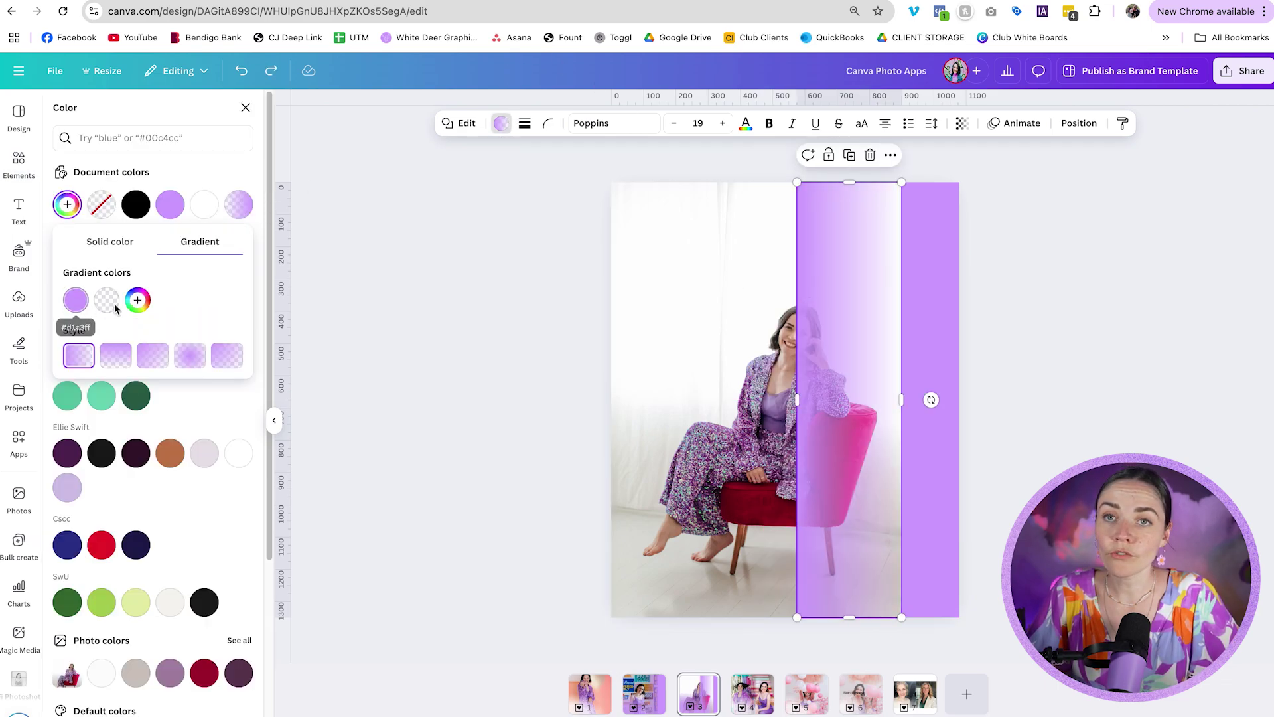
{"action": "left_click", "coordinate": [75, 302]}
{"action": "left_click_drag", "start_coordinate": [76, 300], "coordinate": [124, 306]}
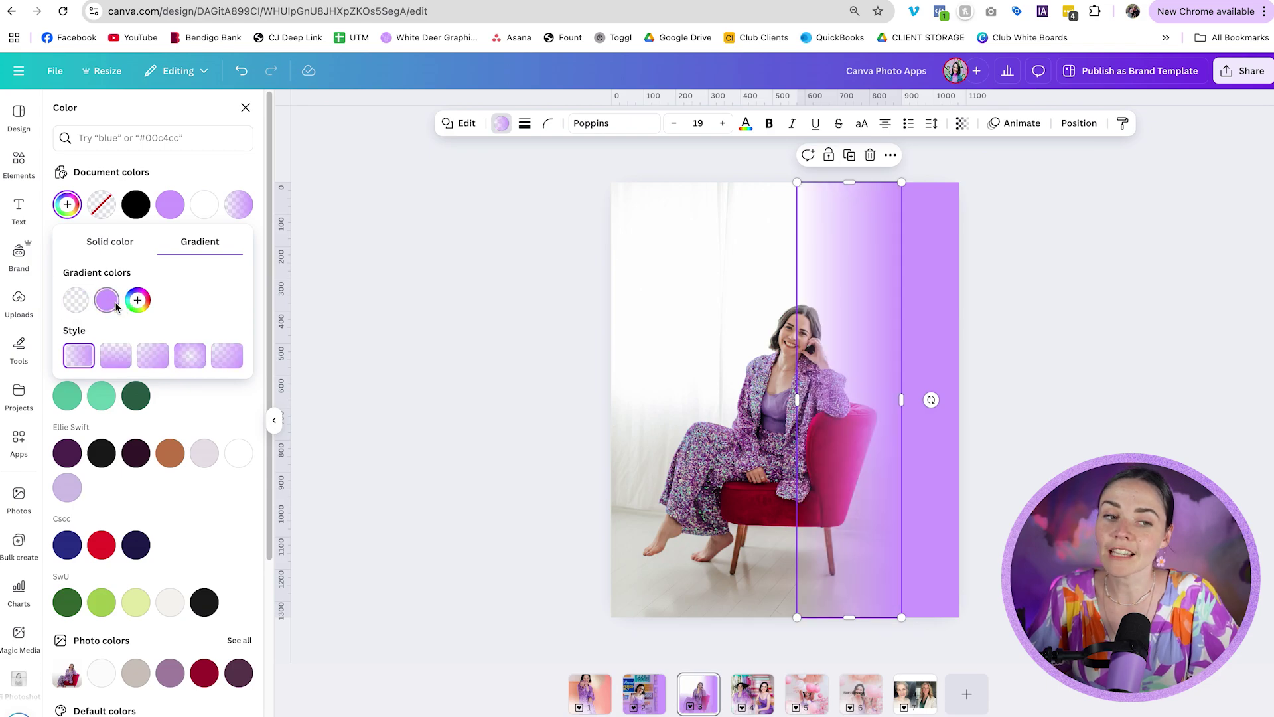
{"action": "left_click", "coordinate": [1106, 350]}
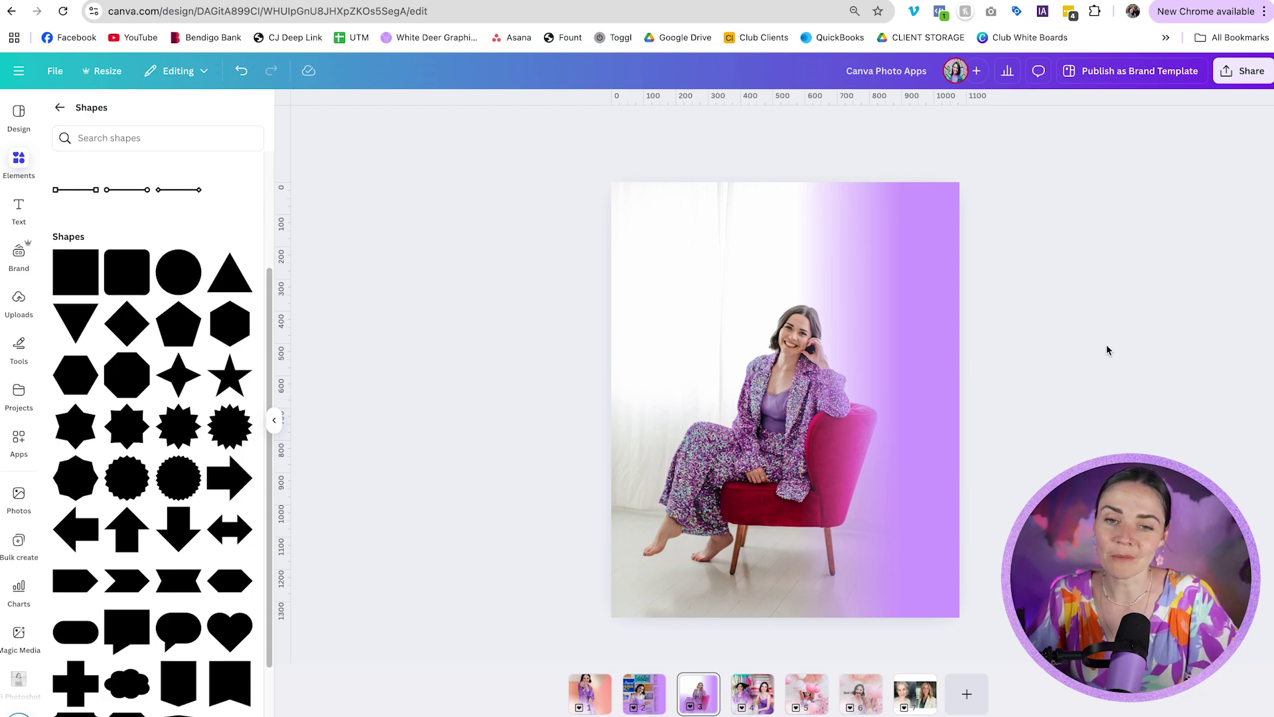
- Widen the rectangle leftwards over the woman and add a third light purple #D1A3FF stop
{"action": "left_click", "coordinate": [866, 388]}
{"action": "left_click_drag", "start_coordinate": [795, 406], "coordinate": [761, 403]}
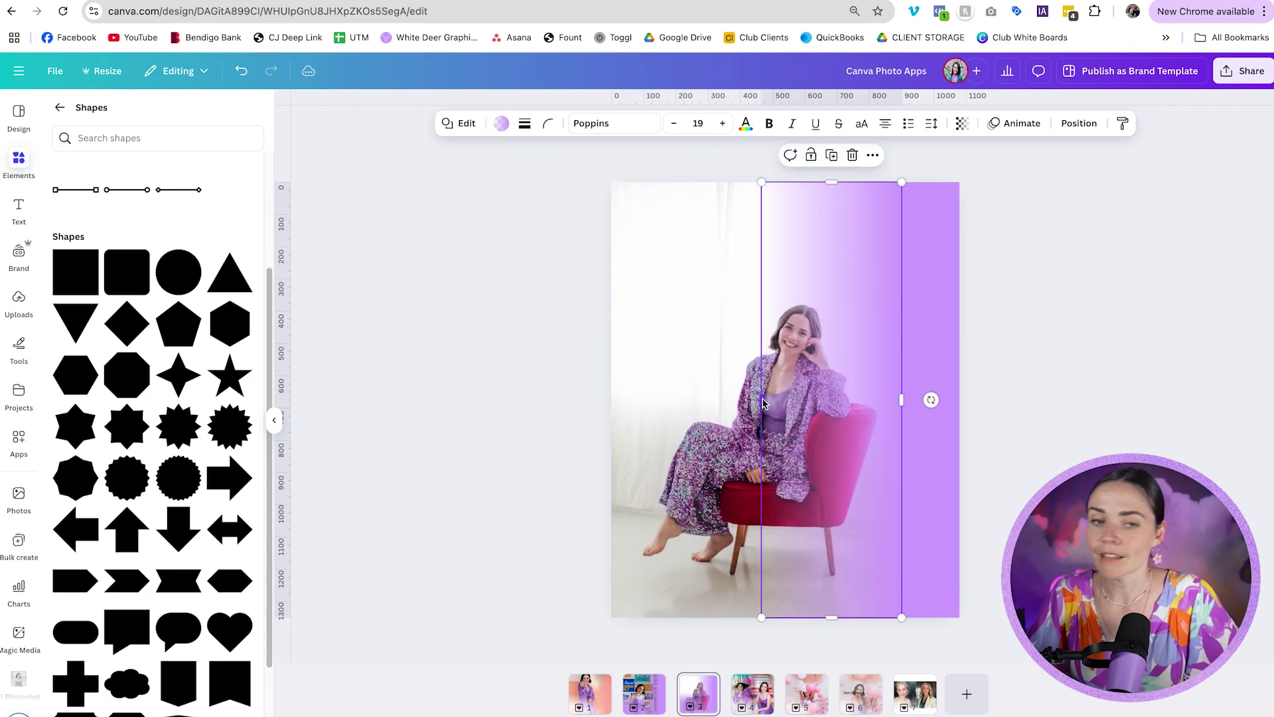
{"action": "left_click", "coordinate": [501, 125]}
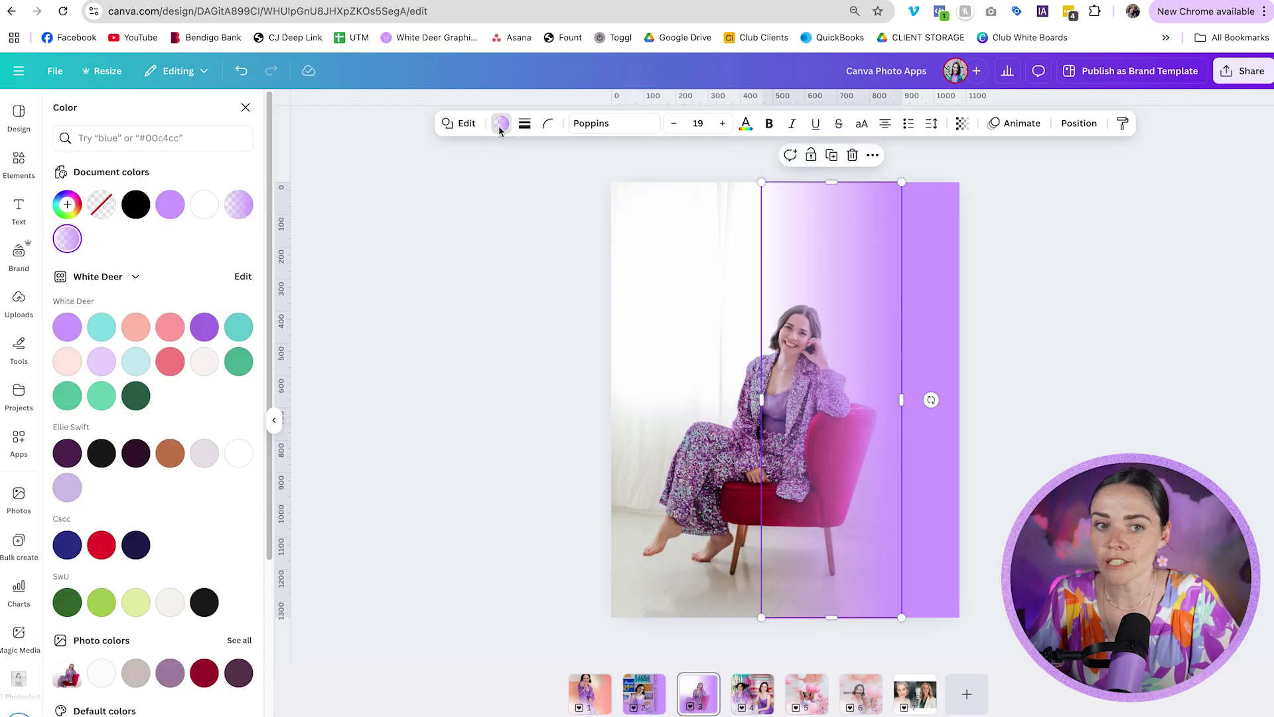
{"action": "left_click", "coordinate": [67, 239]}
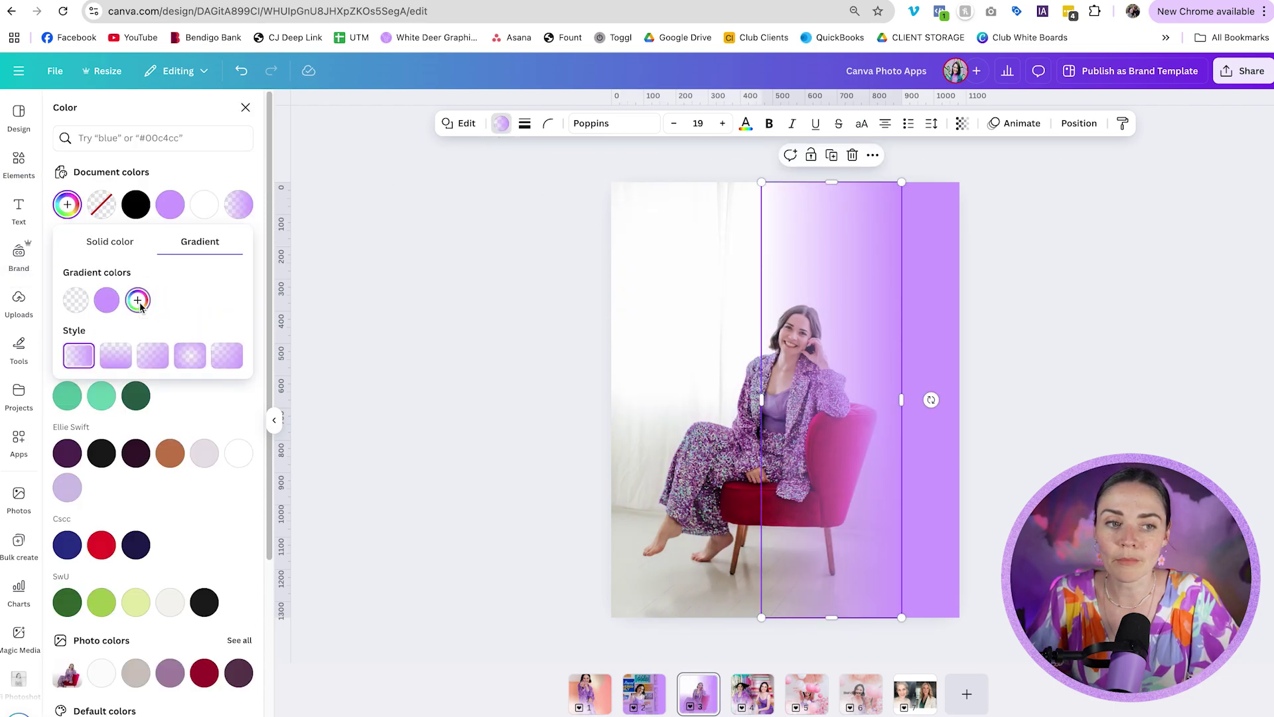
{"action": "left_click", "coordinate": [138, 302]}
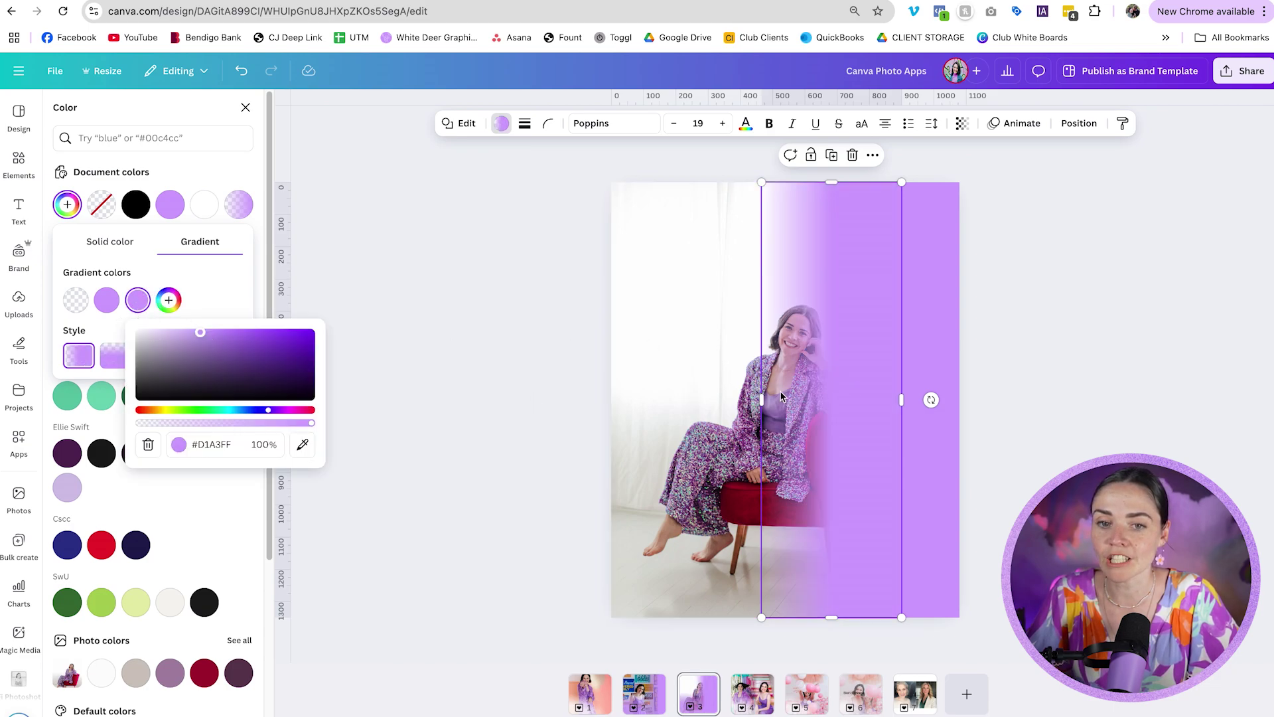
{"action": "left_click_drag", "start_coordinate": [767, 402], "coordinate": [700, 400]}
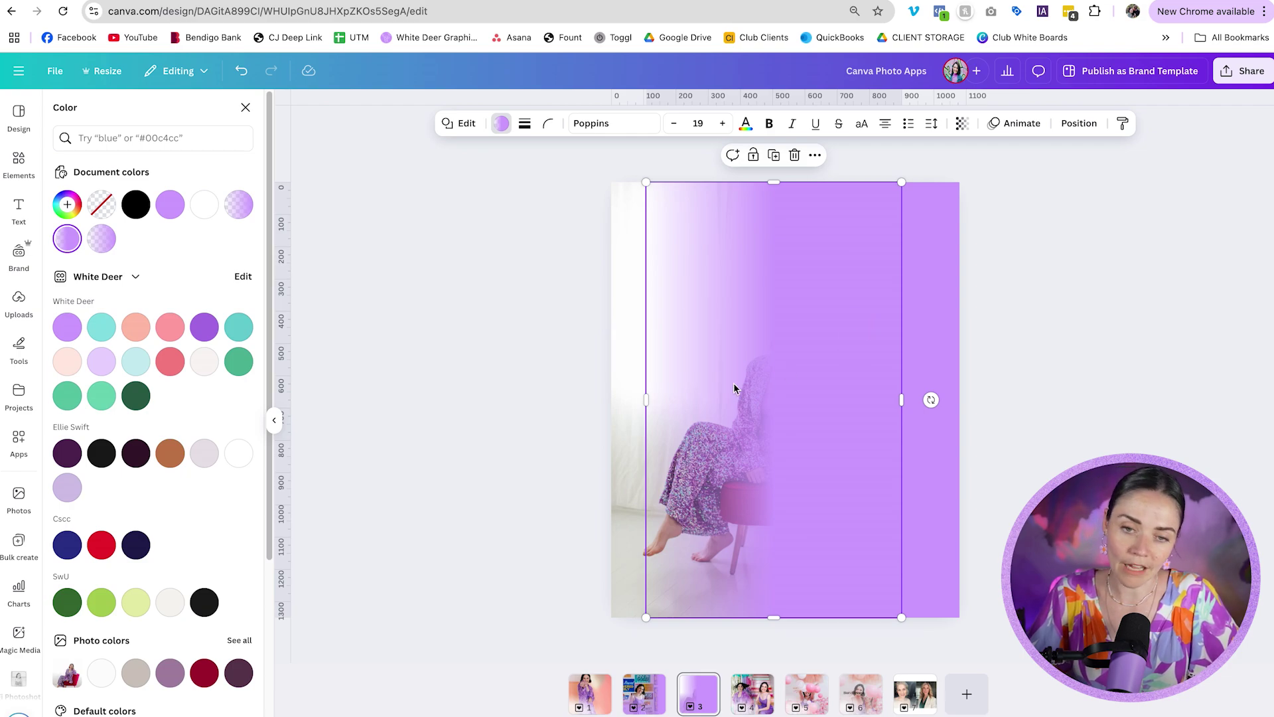
{"action": "key", "text": "ctrl+z"}
{"action": "key", "text": "ctrl+z"}
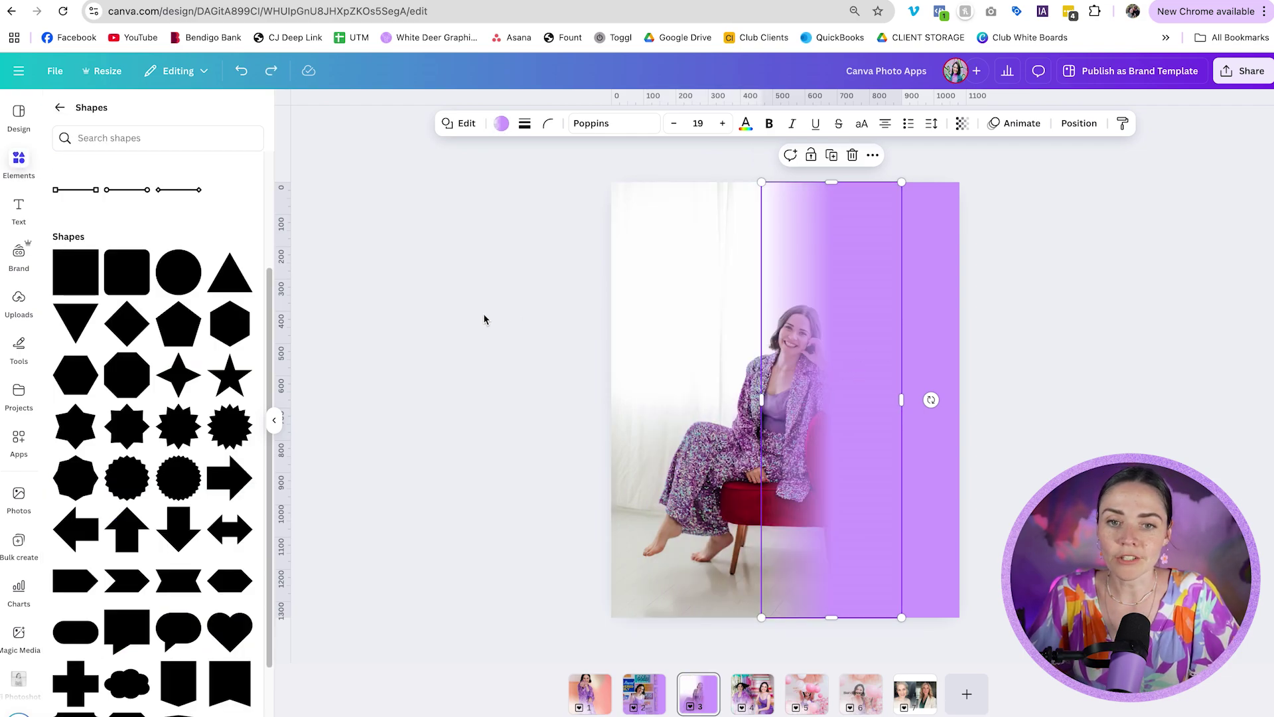
{"action": "left_click", "coordinate": [711, 372]}
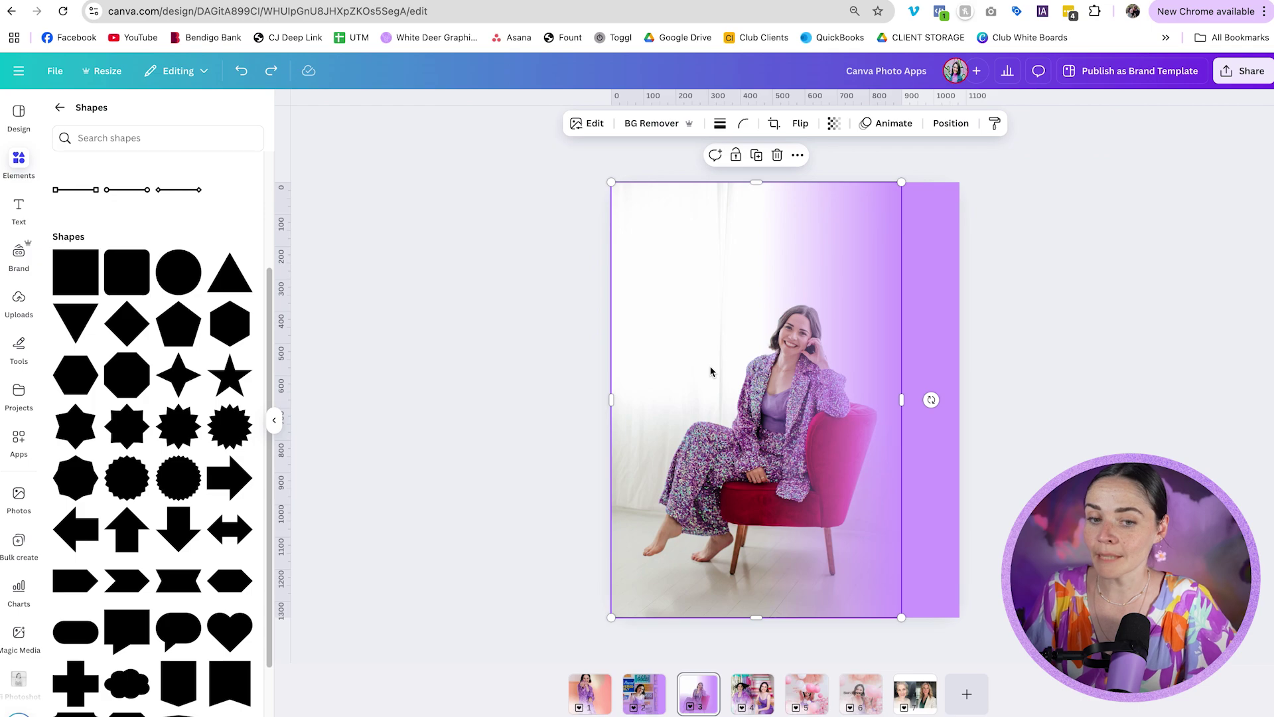
- Duplicate the chair photo exactly over the original and remove the copy's background
{"action": "left_click", "coordinate": [590, 692]}
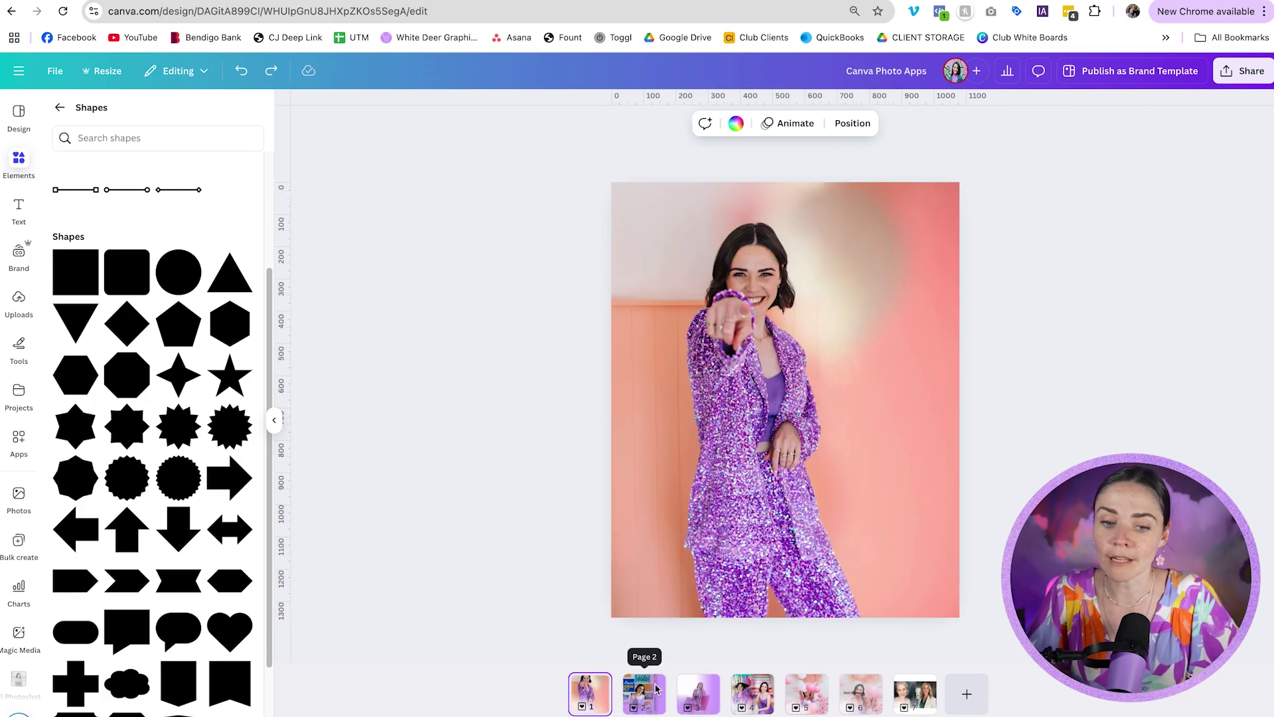
{"action": "left_click", "coordinate": [699, 692]}
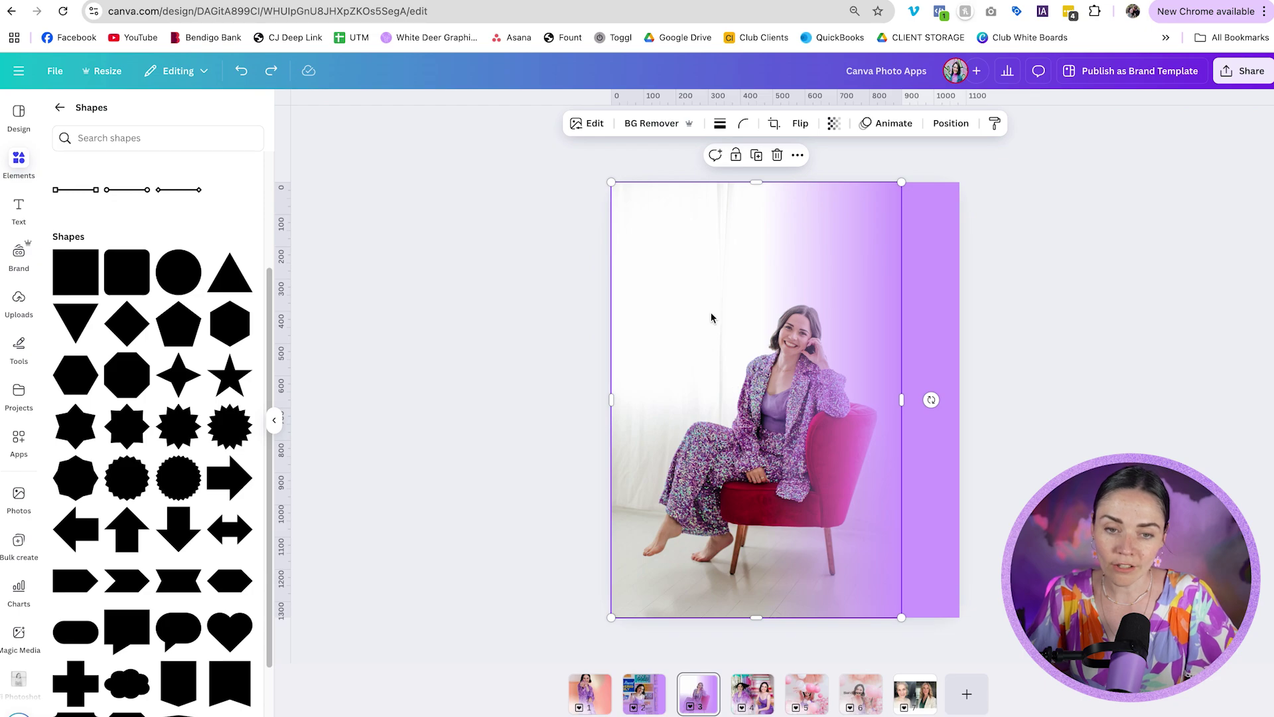
{"action": "right_click", "coordinate": [690, 300]}
{"action": "left_click", "coordinate": [730, 390]}
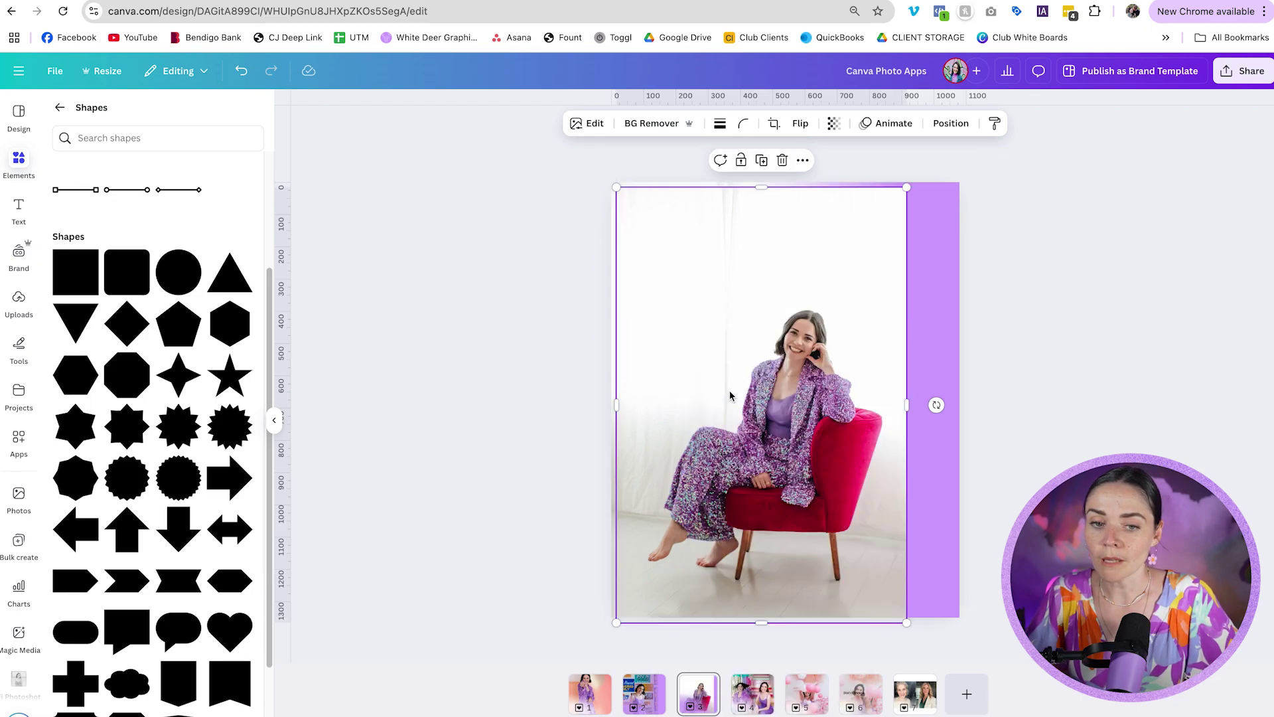
{"action": "mouse_move", "coordinate": [719, 400]}
{"action": "left_mouse_down"}
{"action": "mouse_move", "coordinate": [916, 393]}
{"action": "mouse_move", "coordinate": [713, 390]}
{"action": "left_mouse_up"}
{"action": "left_click", "coordinate": [651, 125]}
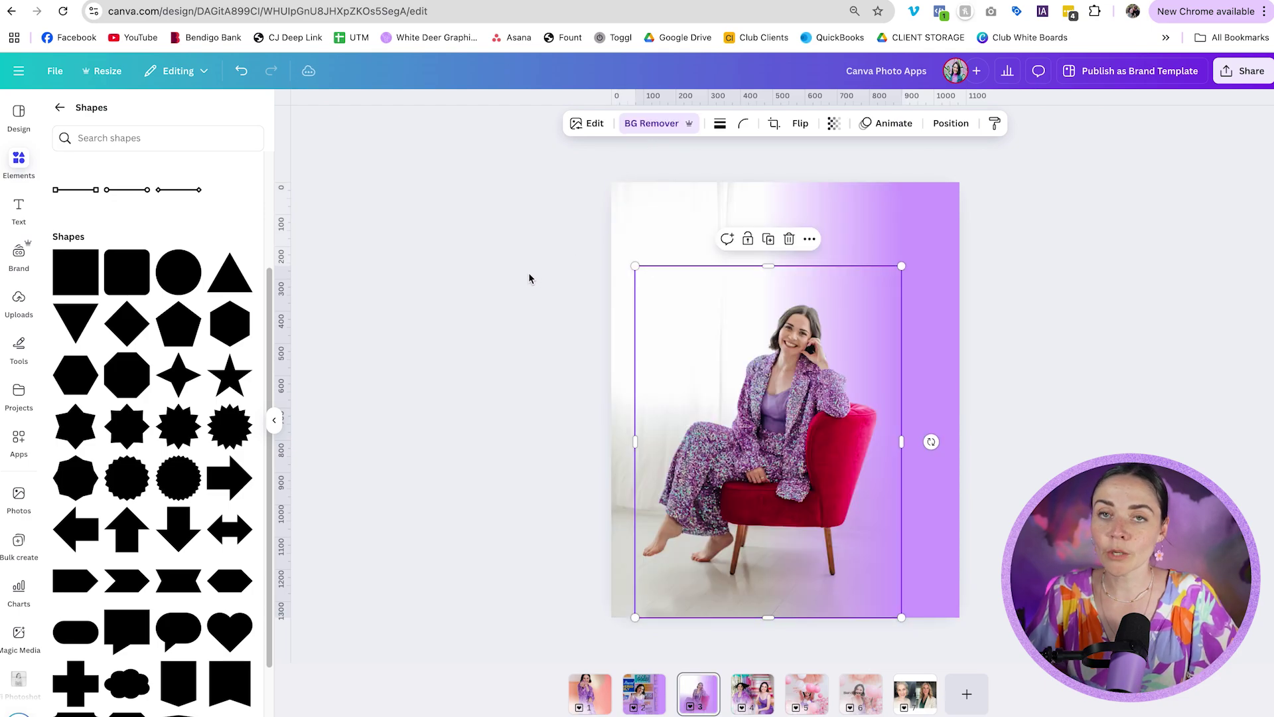
{"action": "left_click", "coordinate": [1113, 350]}
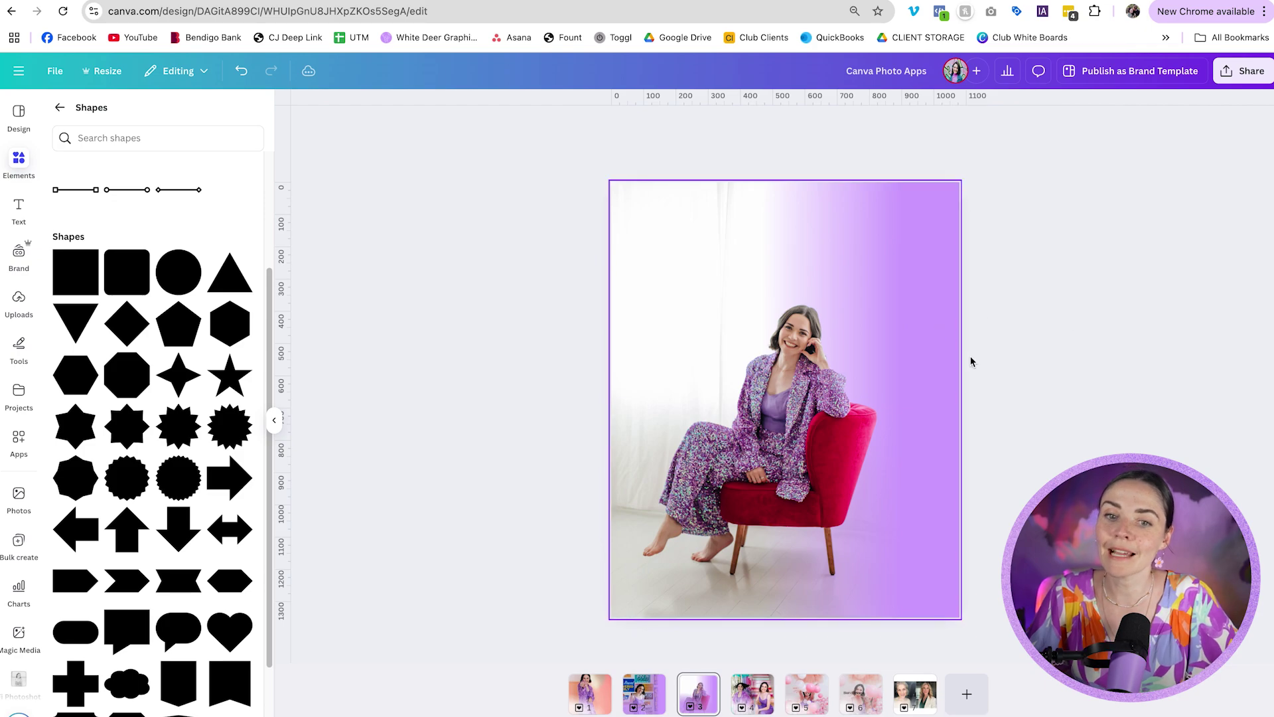
- Settle the cut-out onto the original photo, deselect it, and show page 1
{"action": "mouse_move", "coordinate": [811, 438]}
{"action": "left_mouse_down"}
{"action": "mouse_move", "coordinate": [995, 489]}
{"action": "mouse_move", "coordinate": [808, 438]}
{"action": "left_mouse_up"}
{"action": "left_click", "coordinate": [1013, 212]}
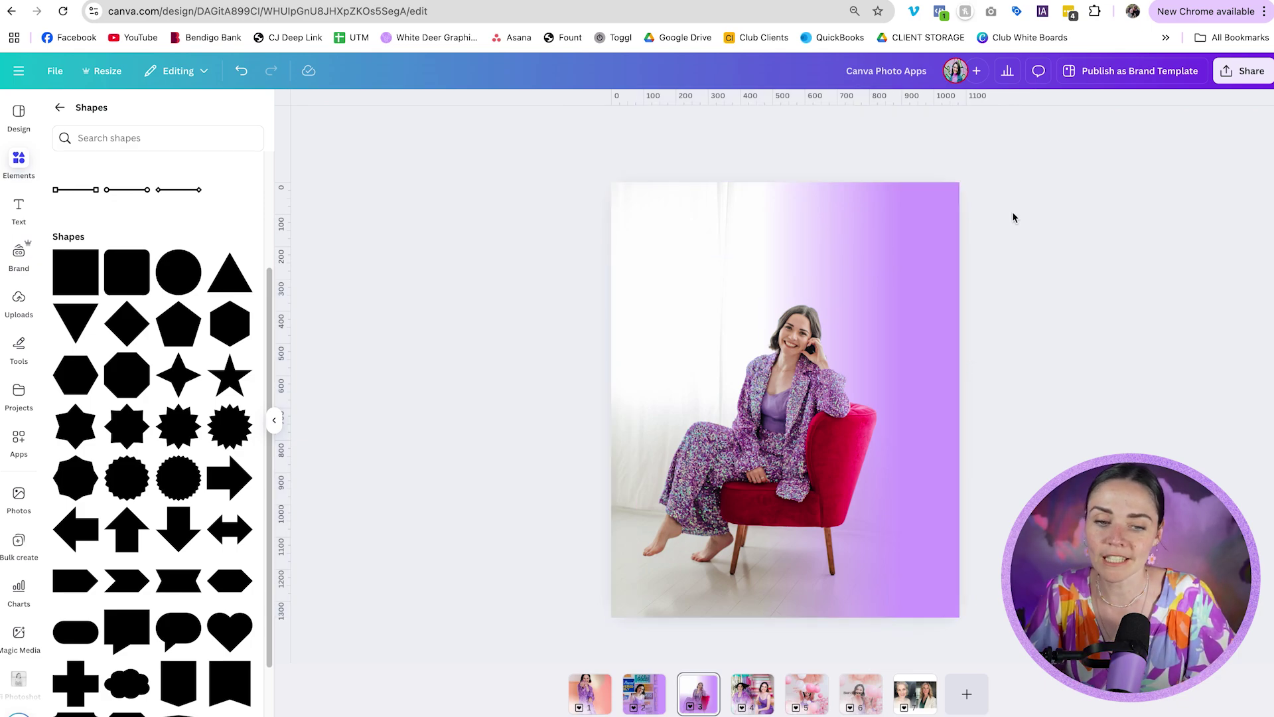
{"action": "left_click", "coordinate": [601, 706]}
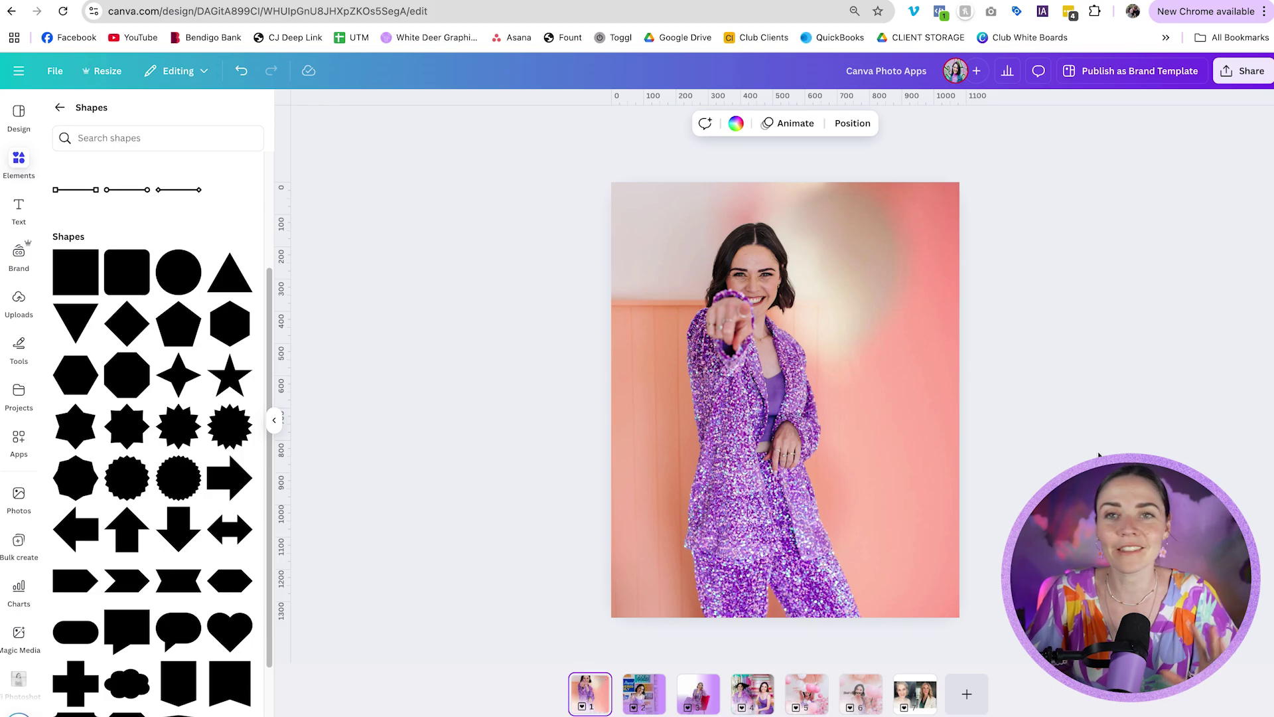